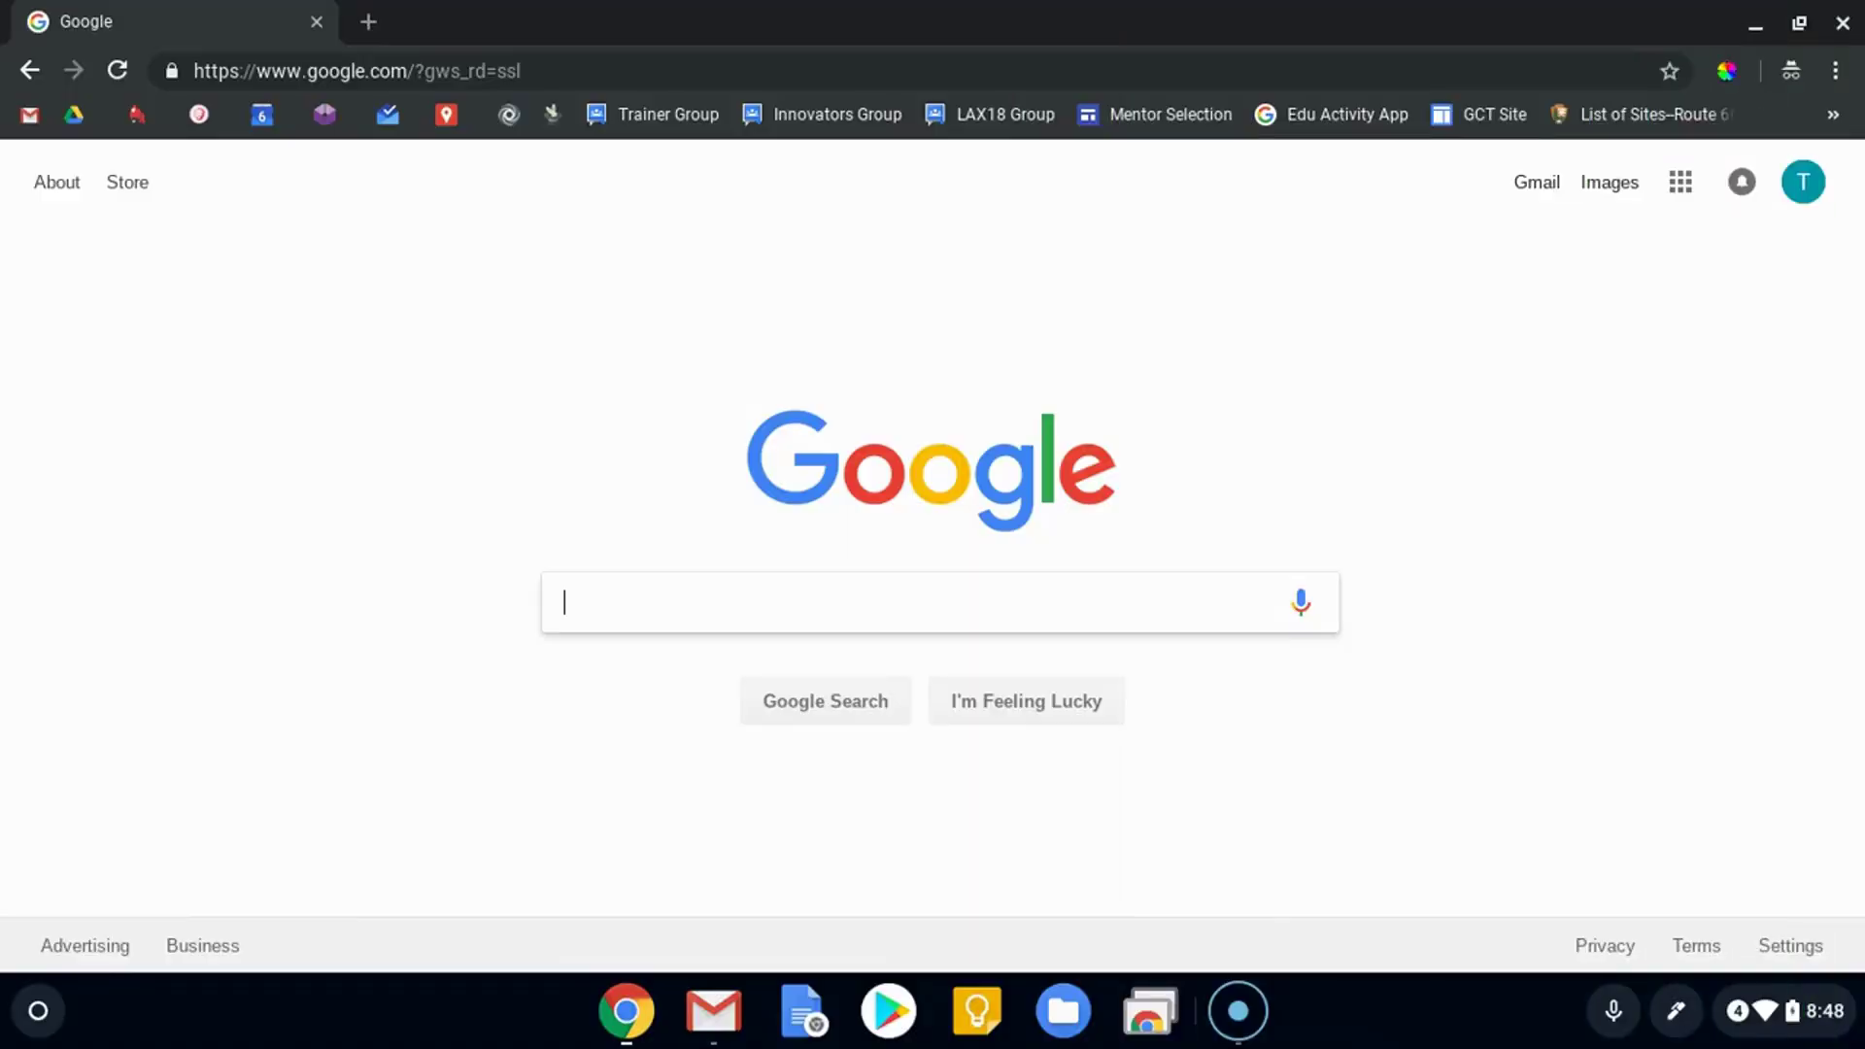
Step: Go to spark.adobe.com in Chrome's address bar
click(827, 57)
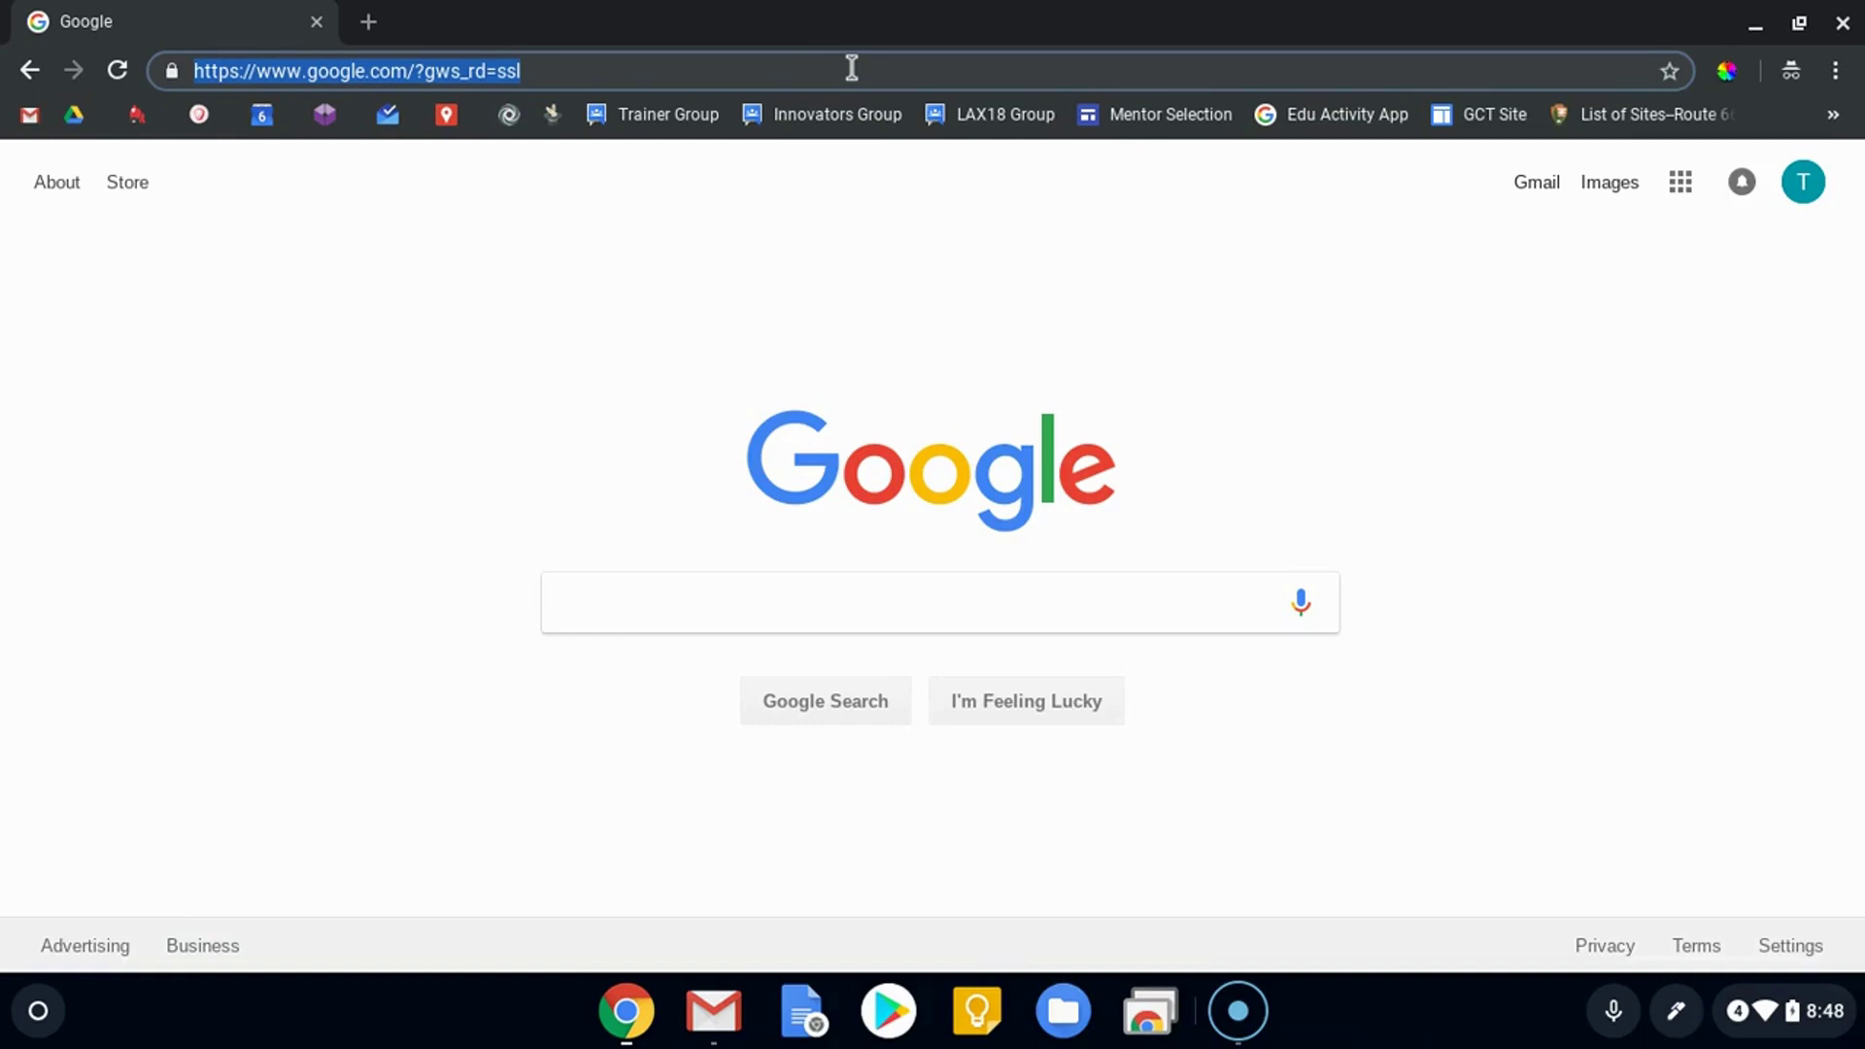
text(spark.ad)
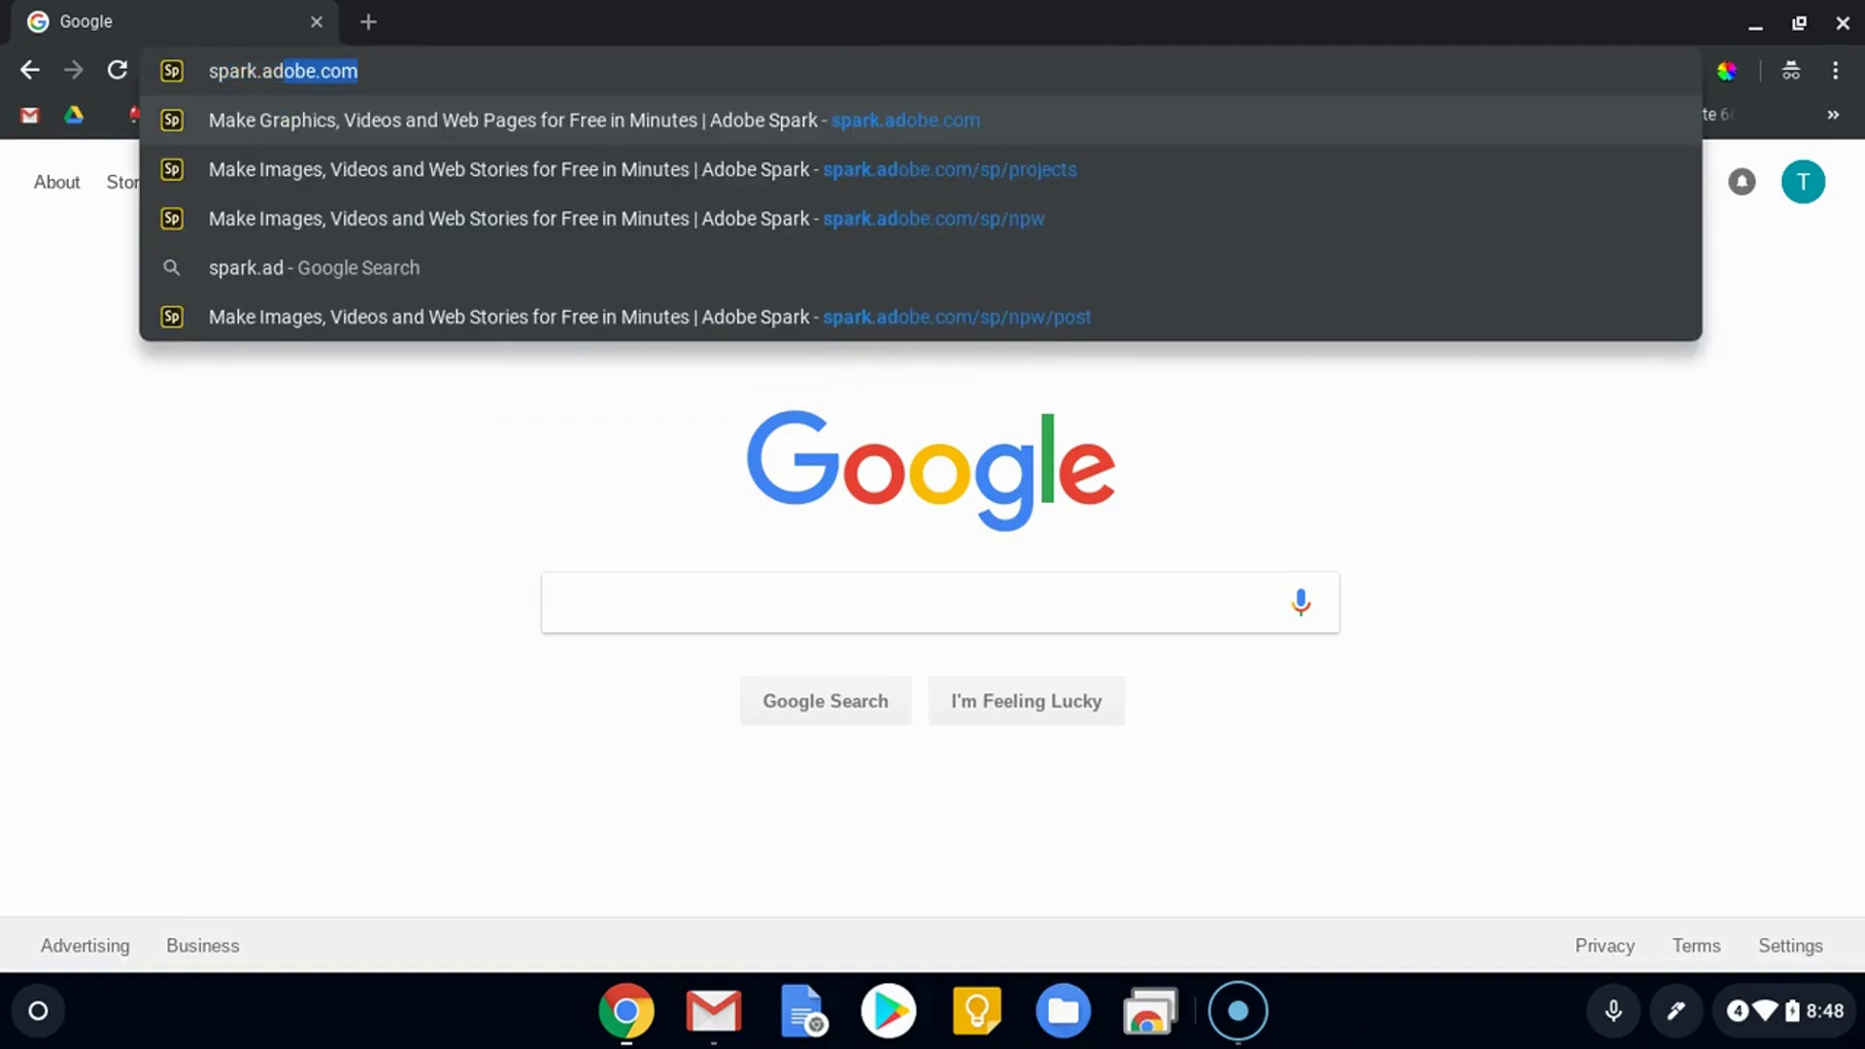
text(obe.com)
key(Return)
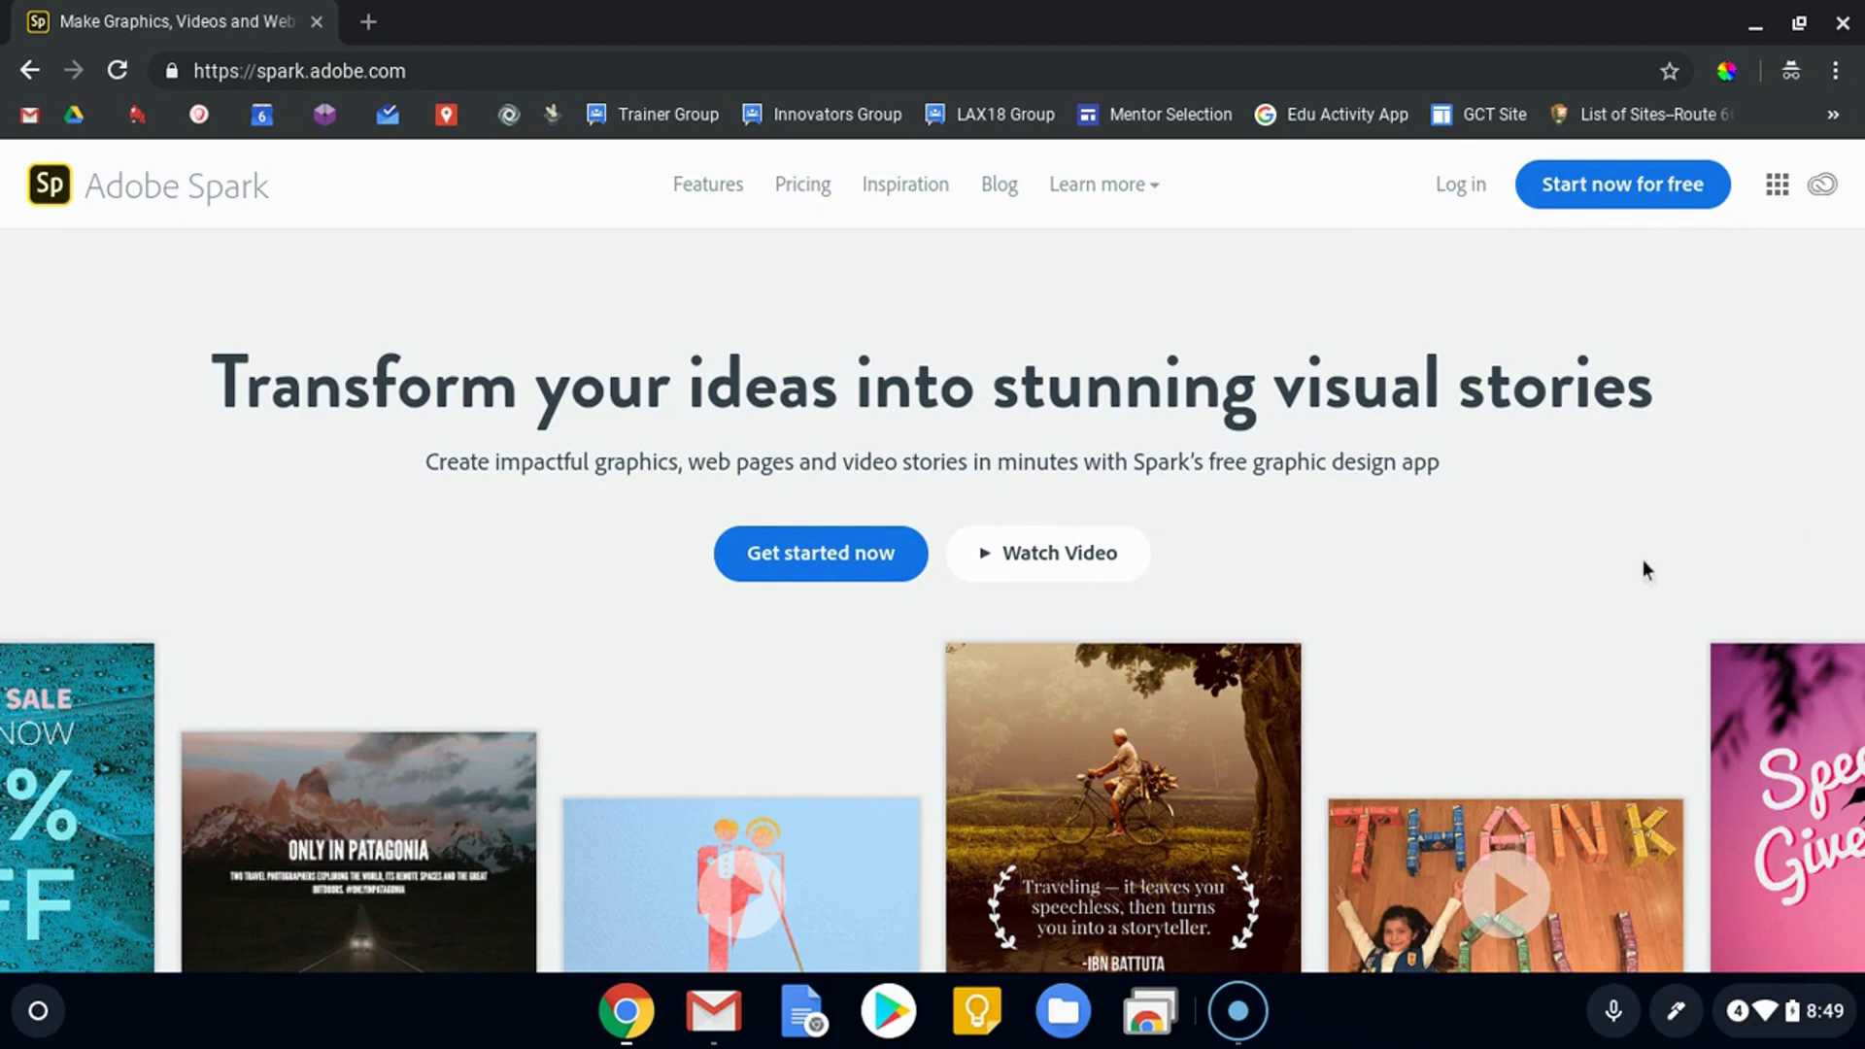
scroll(1049, 492, down, 8)
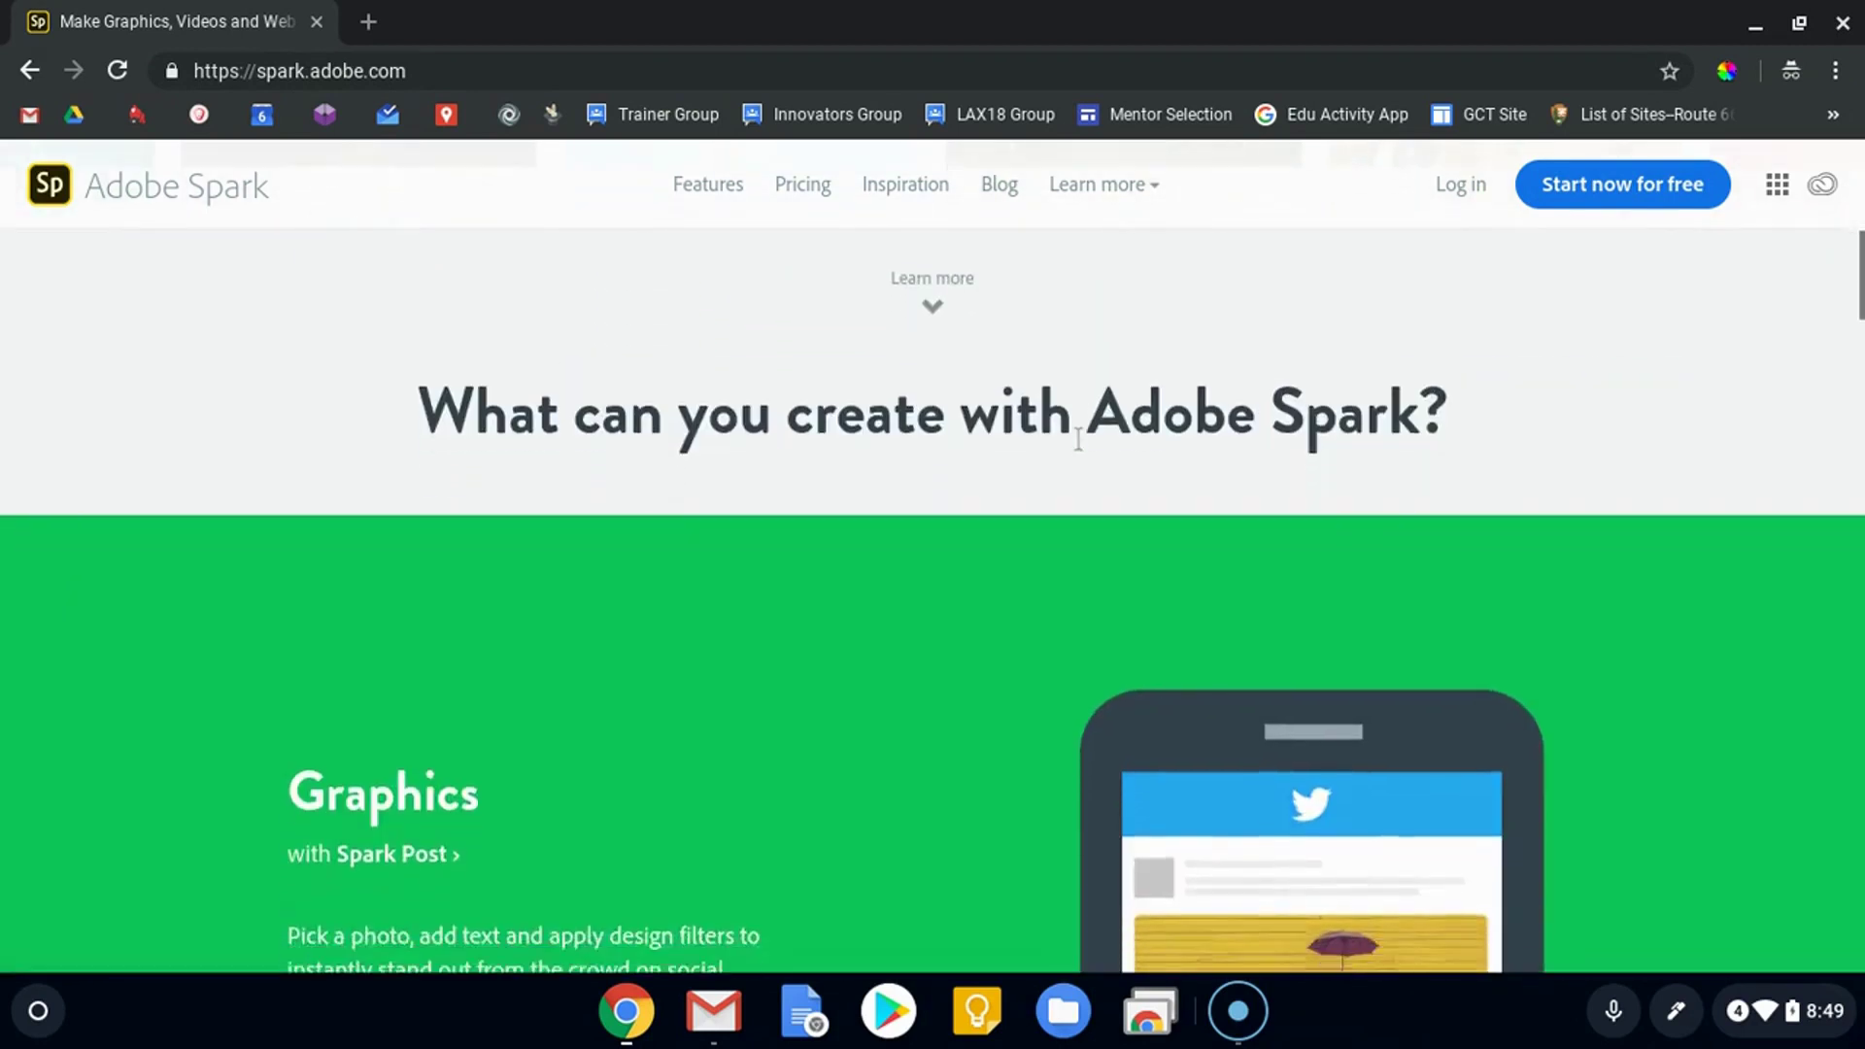
scroll(1078, 440, down, 20)
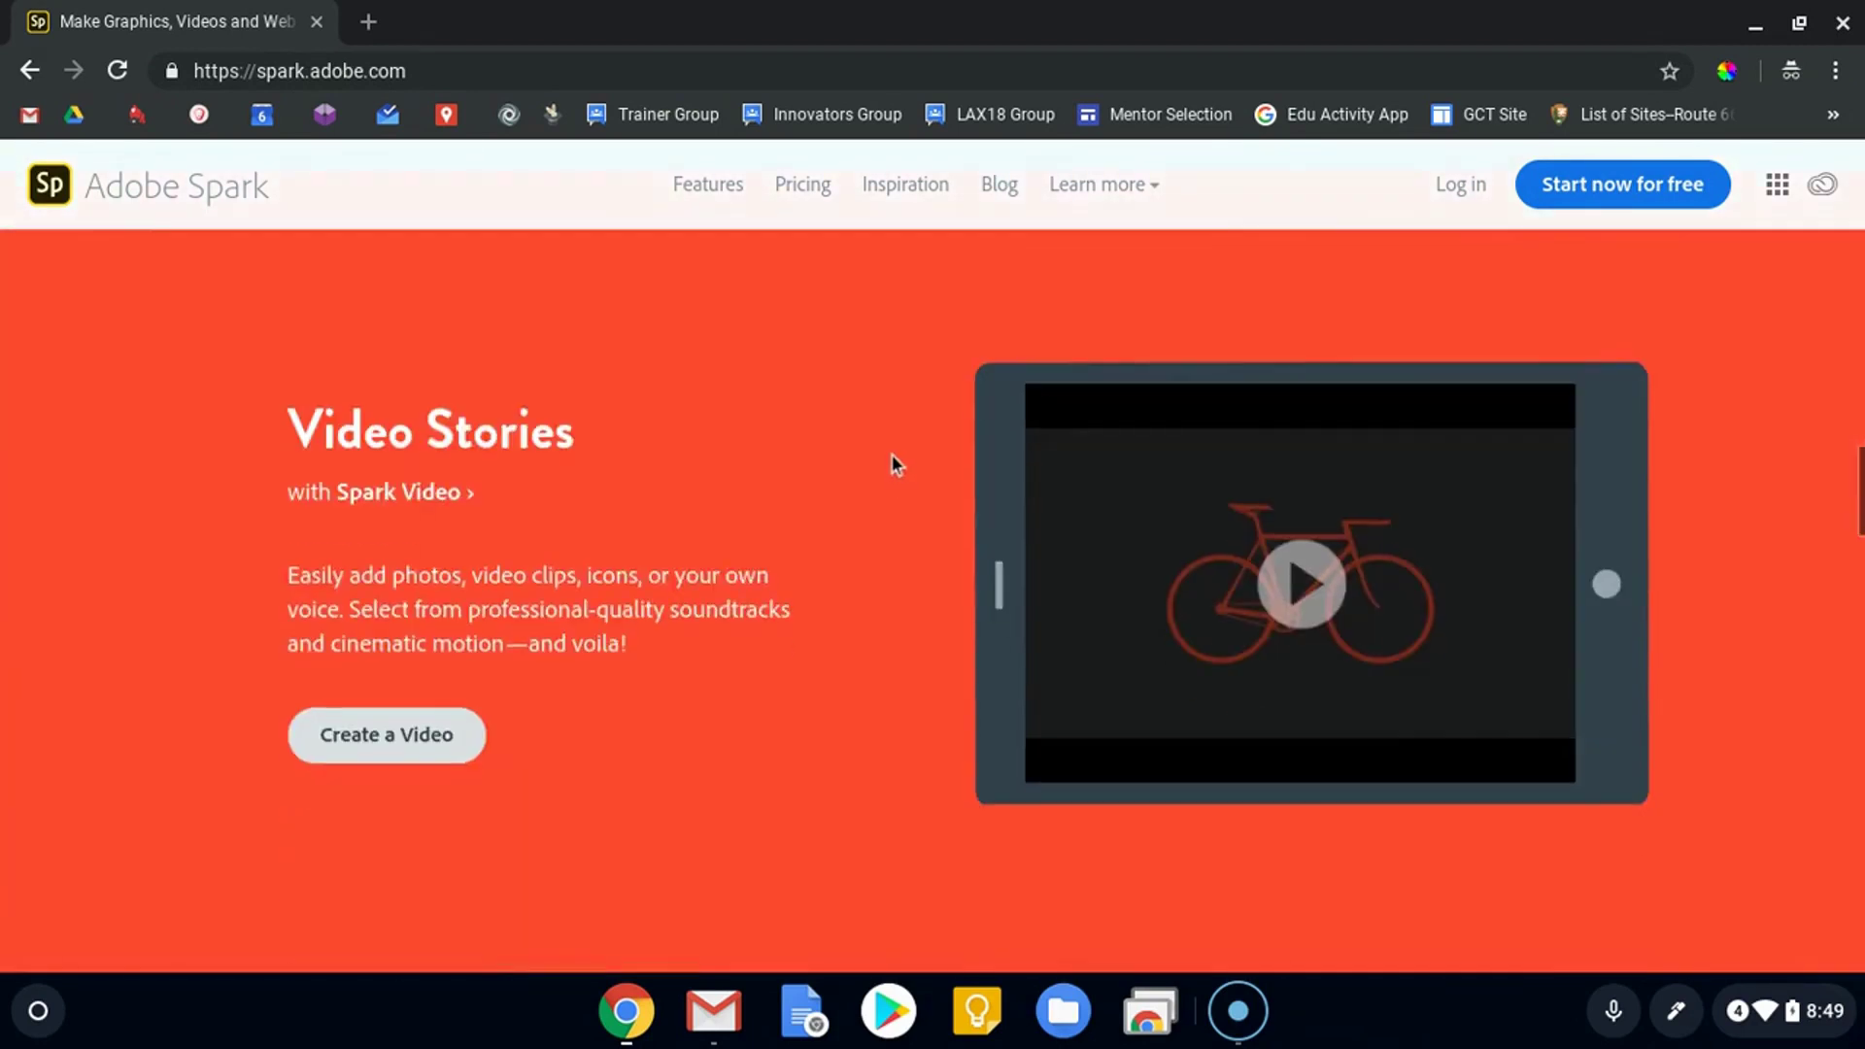
scroll(941, 392, up, 15)
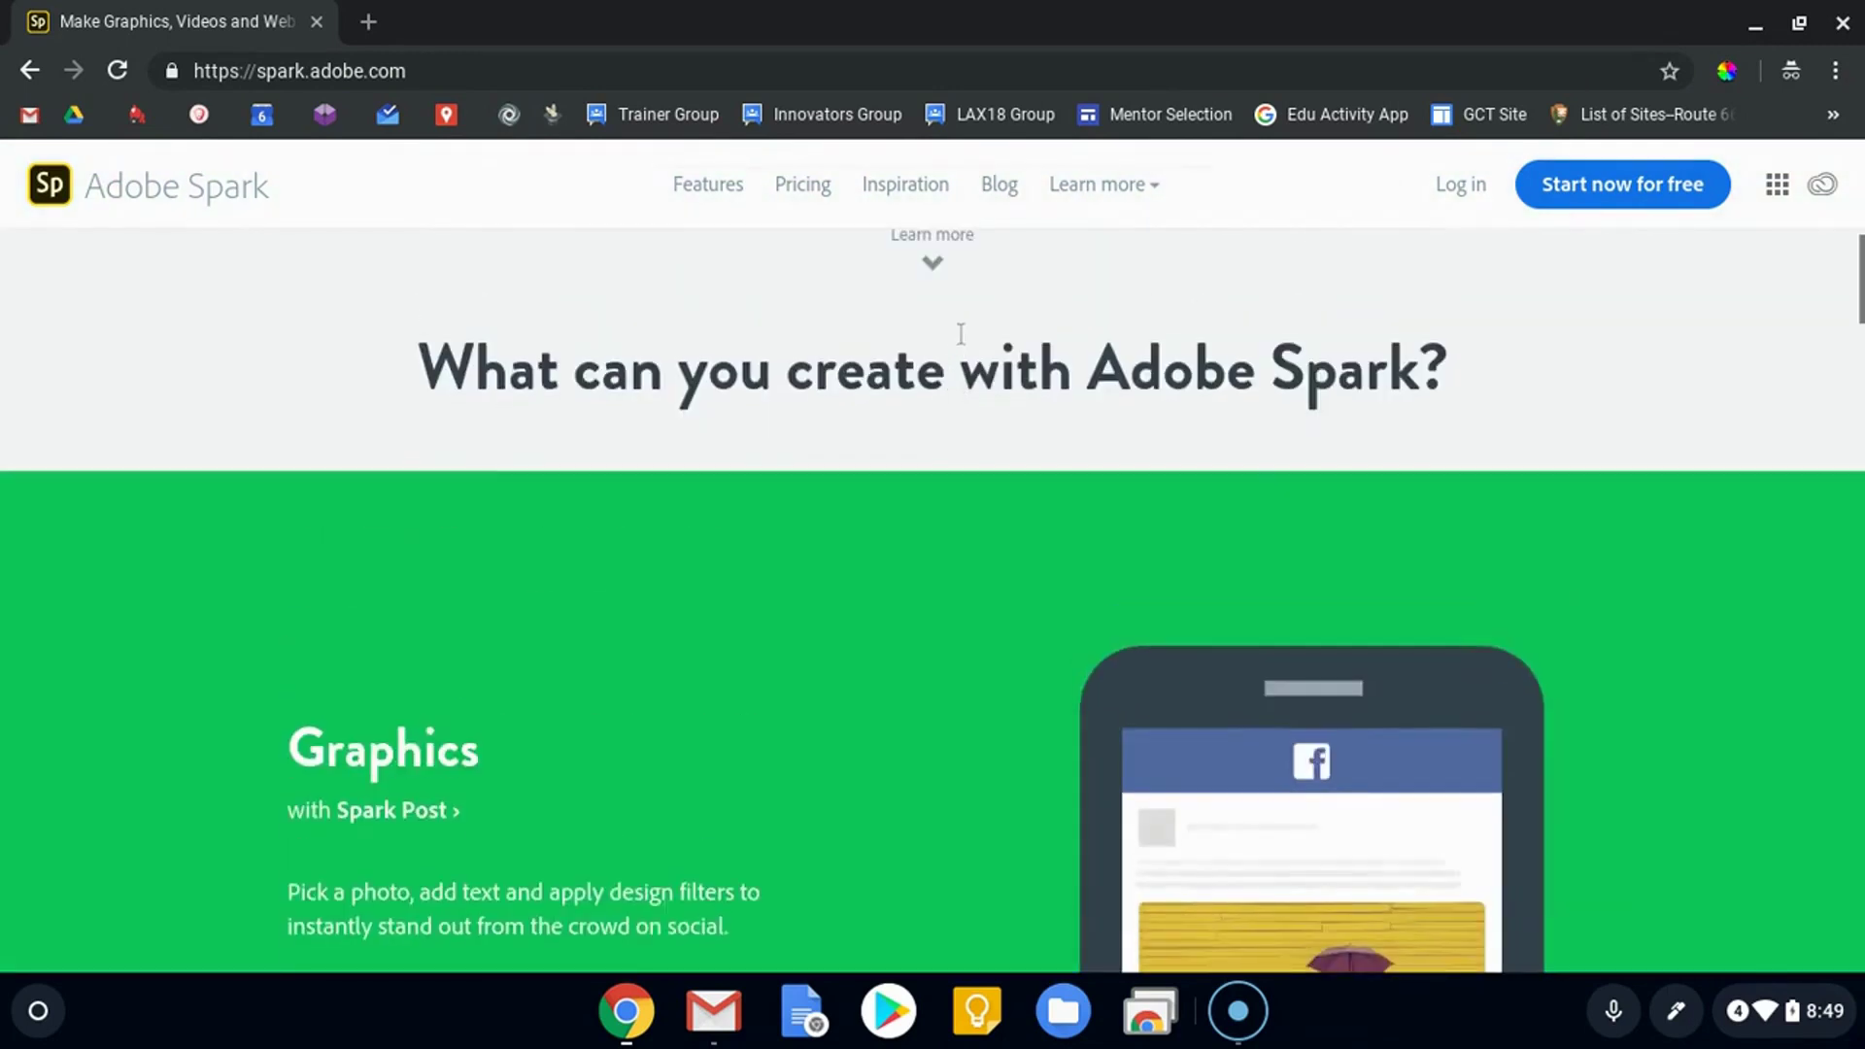
scroll(960, 334, down, 3)
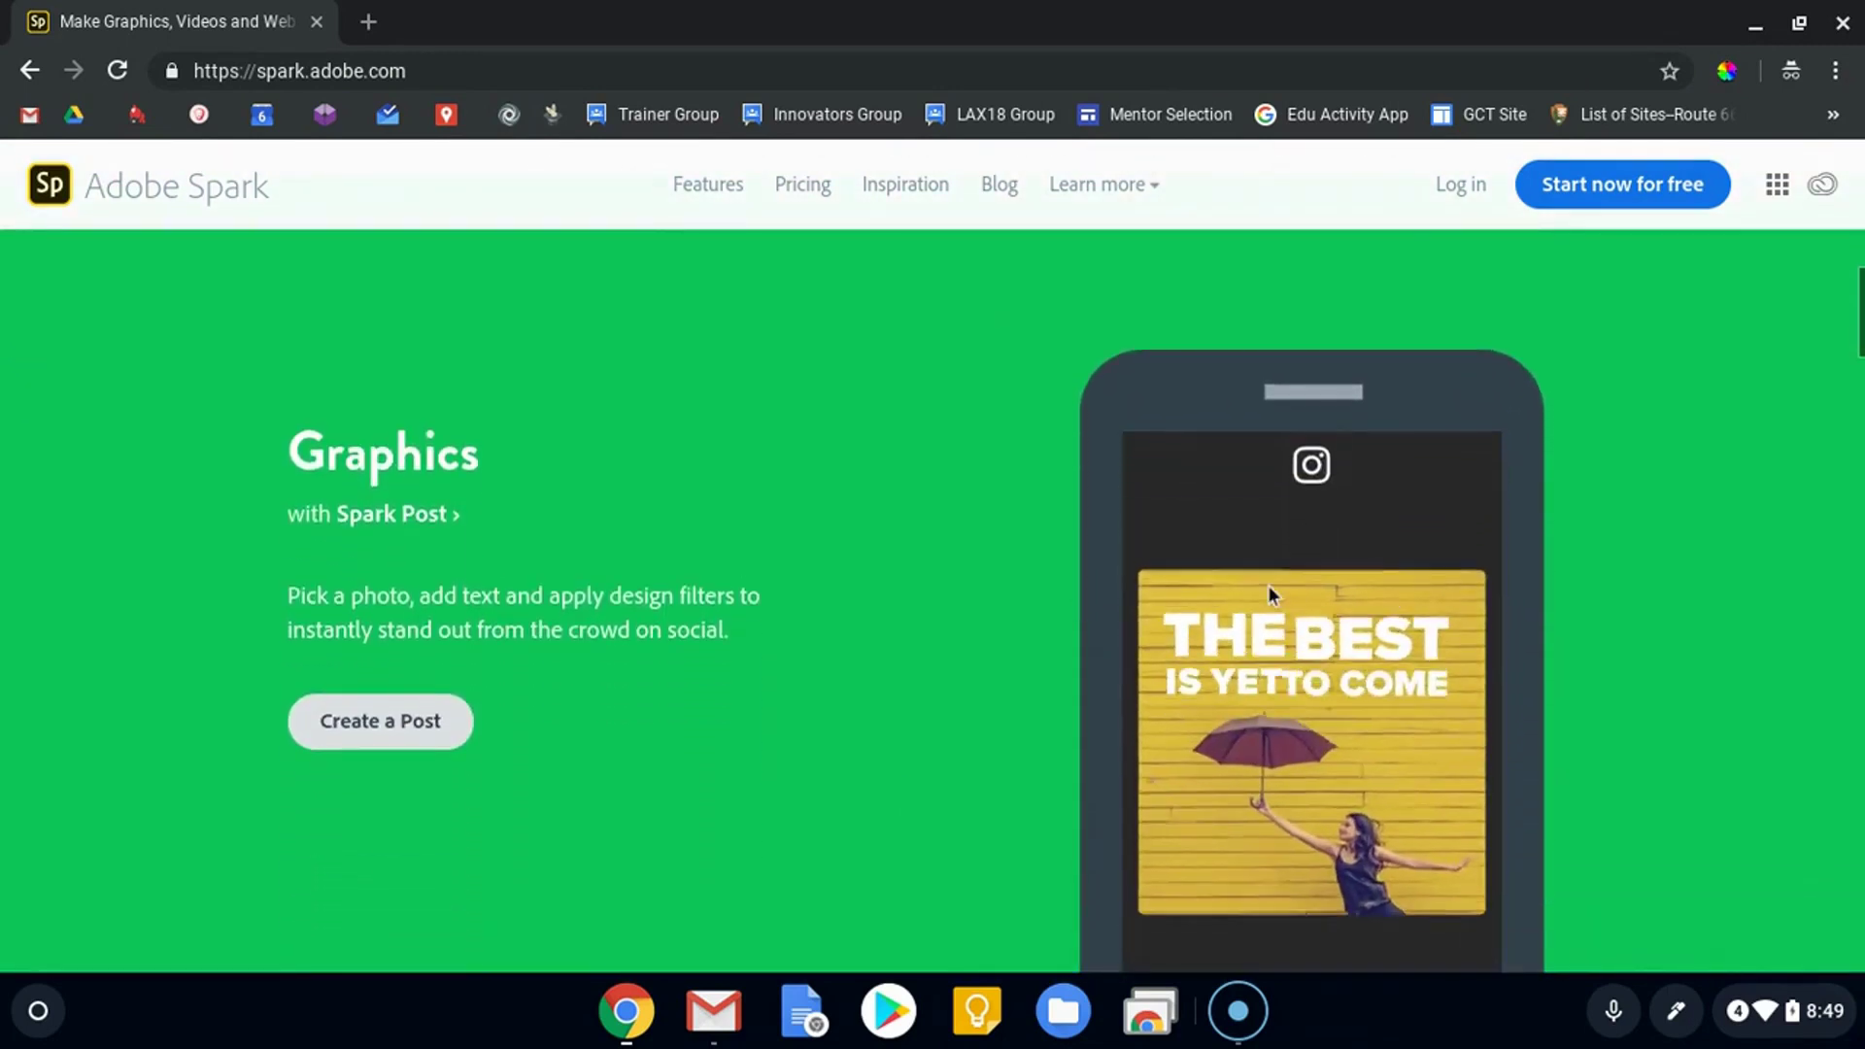
scroll(1268, 583, down, 8)
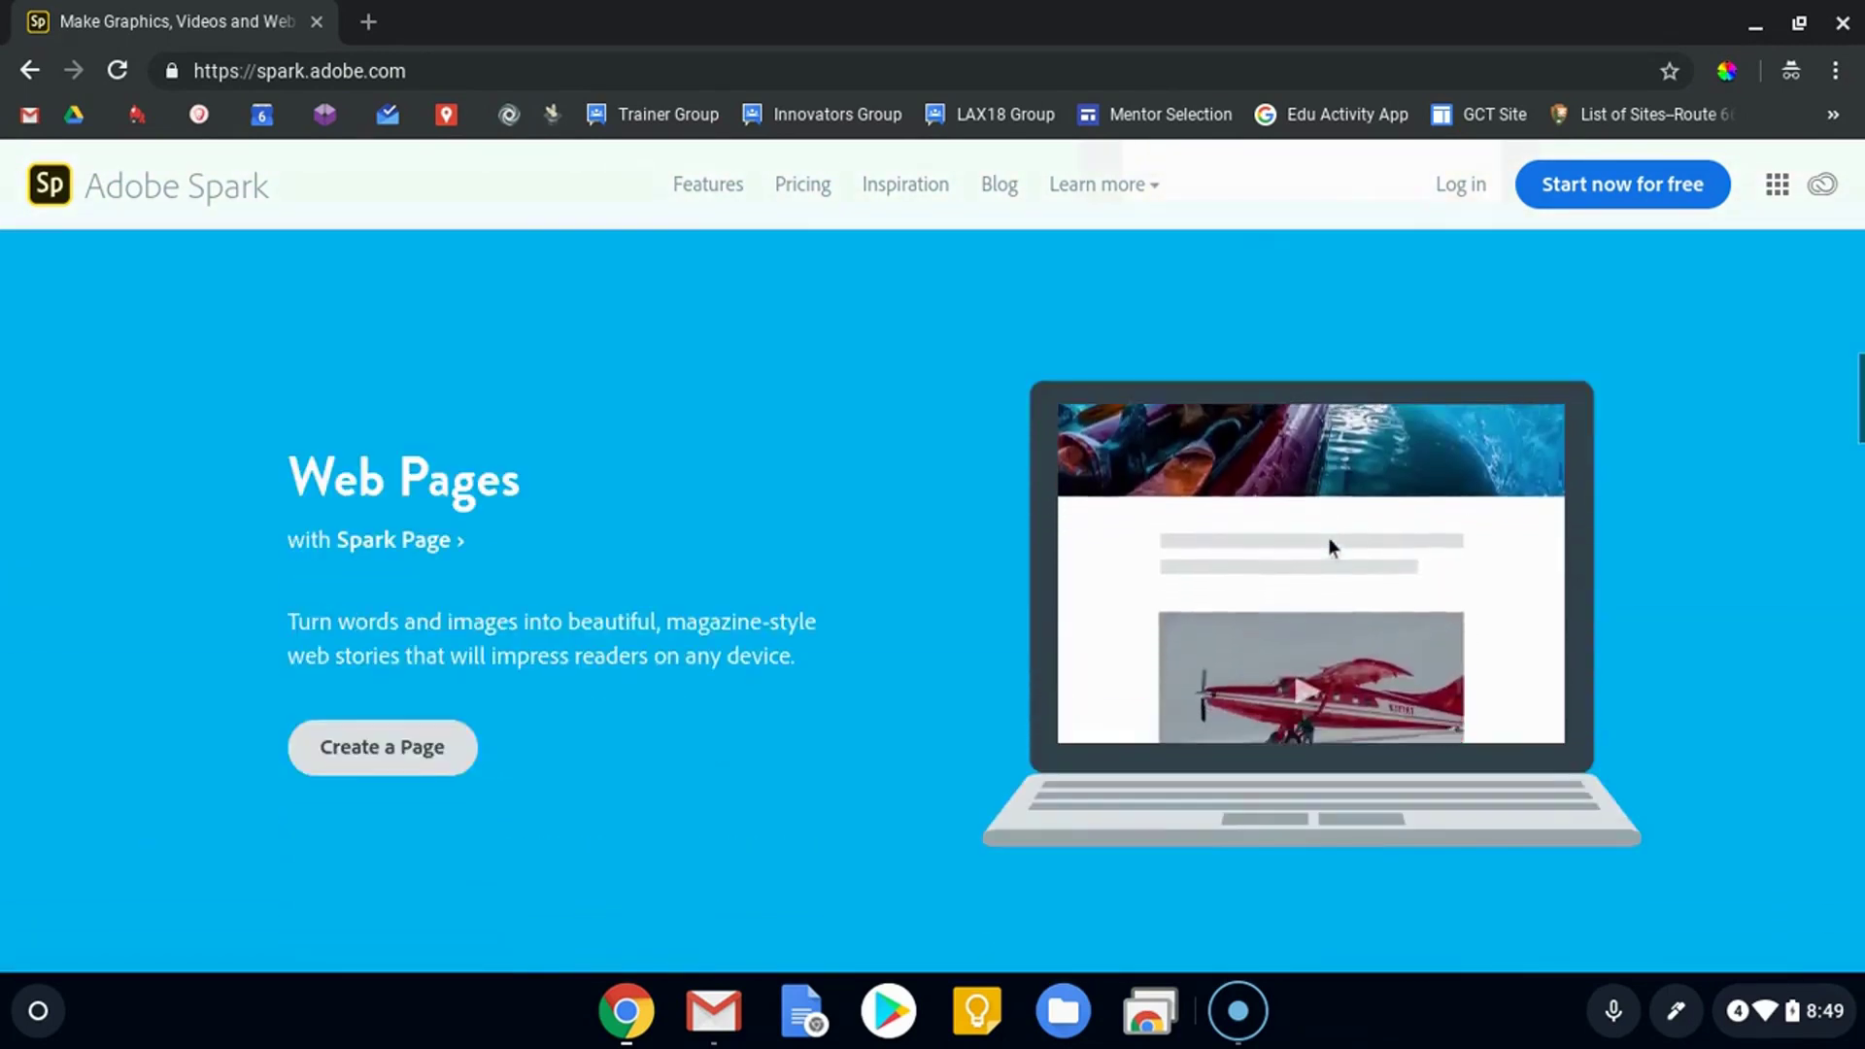
scroll(1332, 516, down, 1)
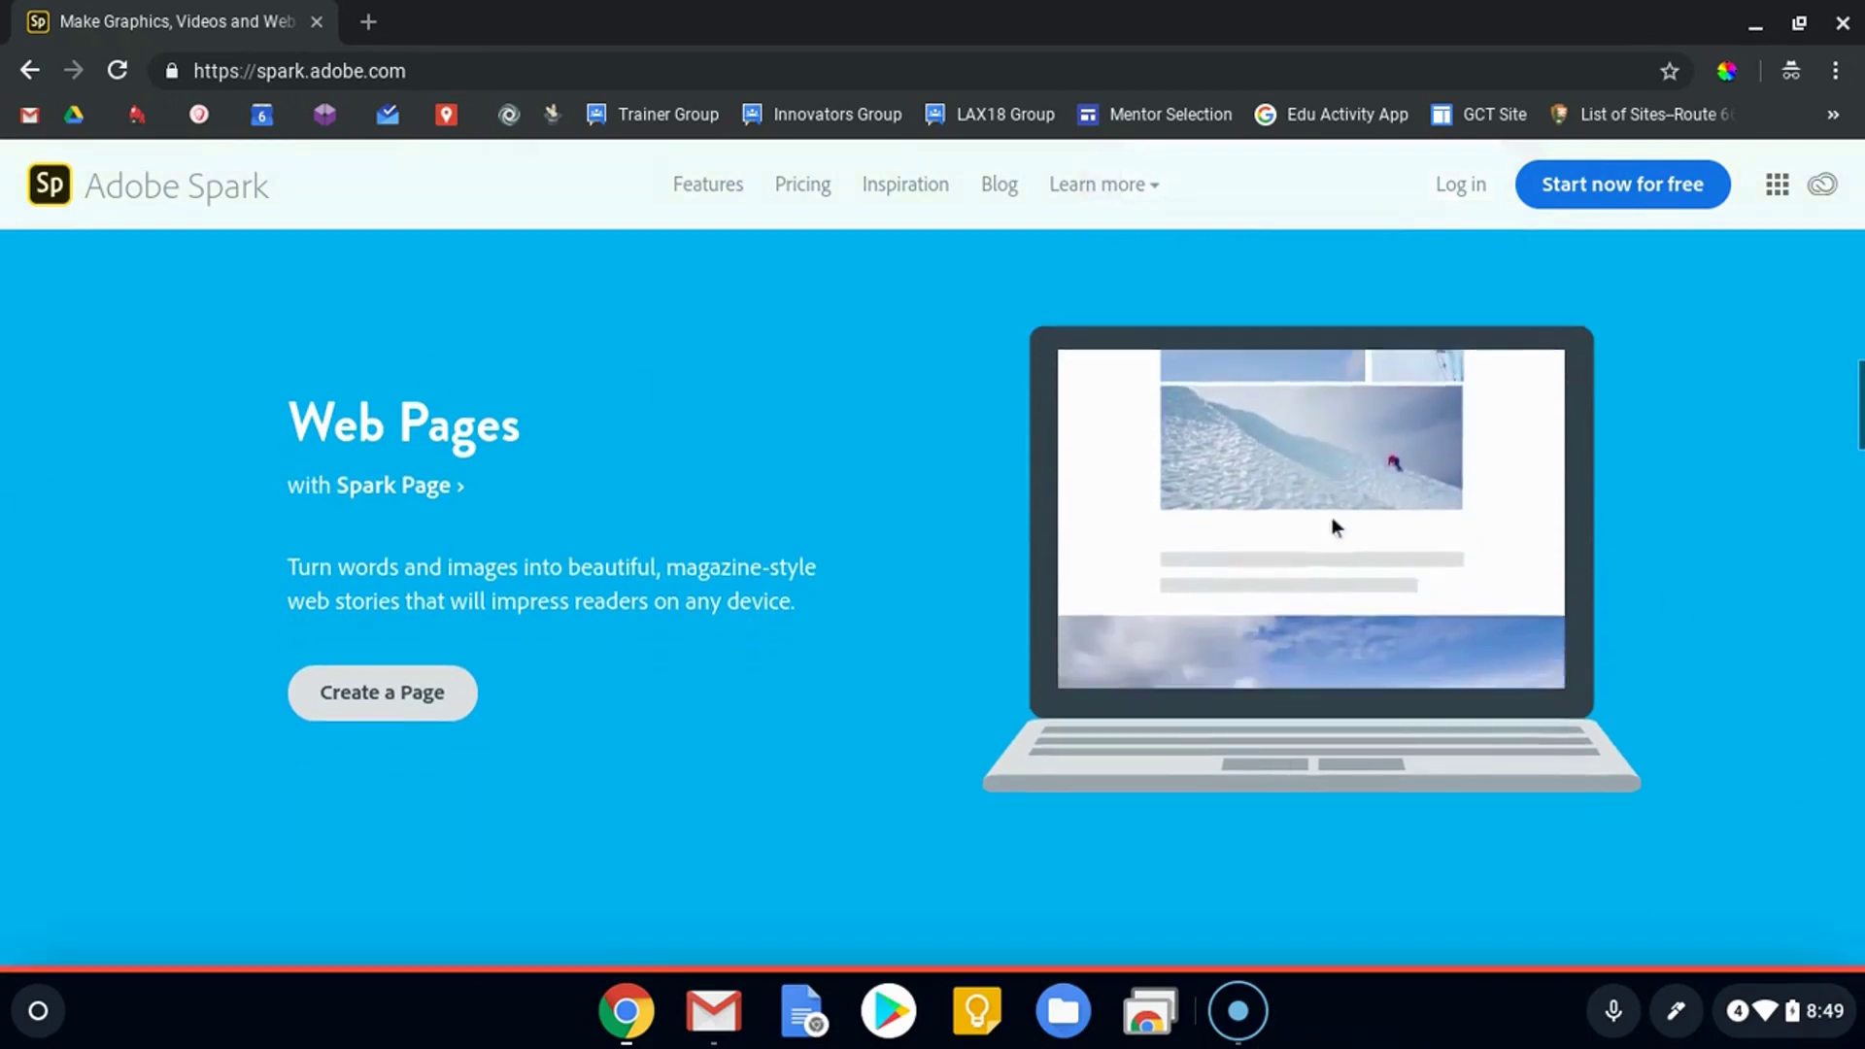
scroll(1331, 516, down, 10)
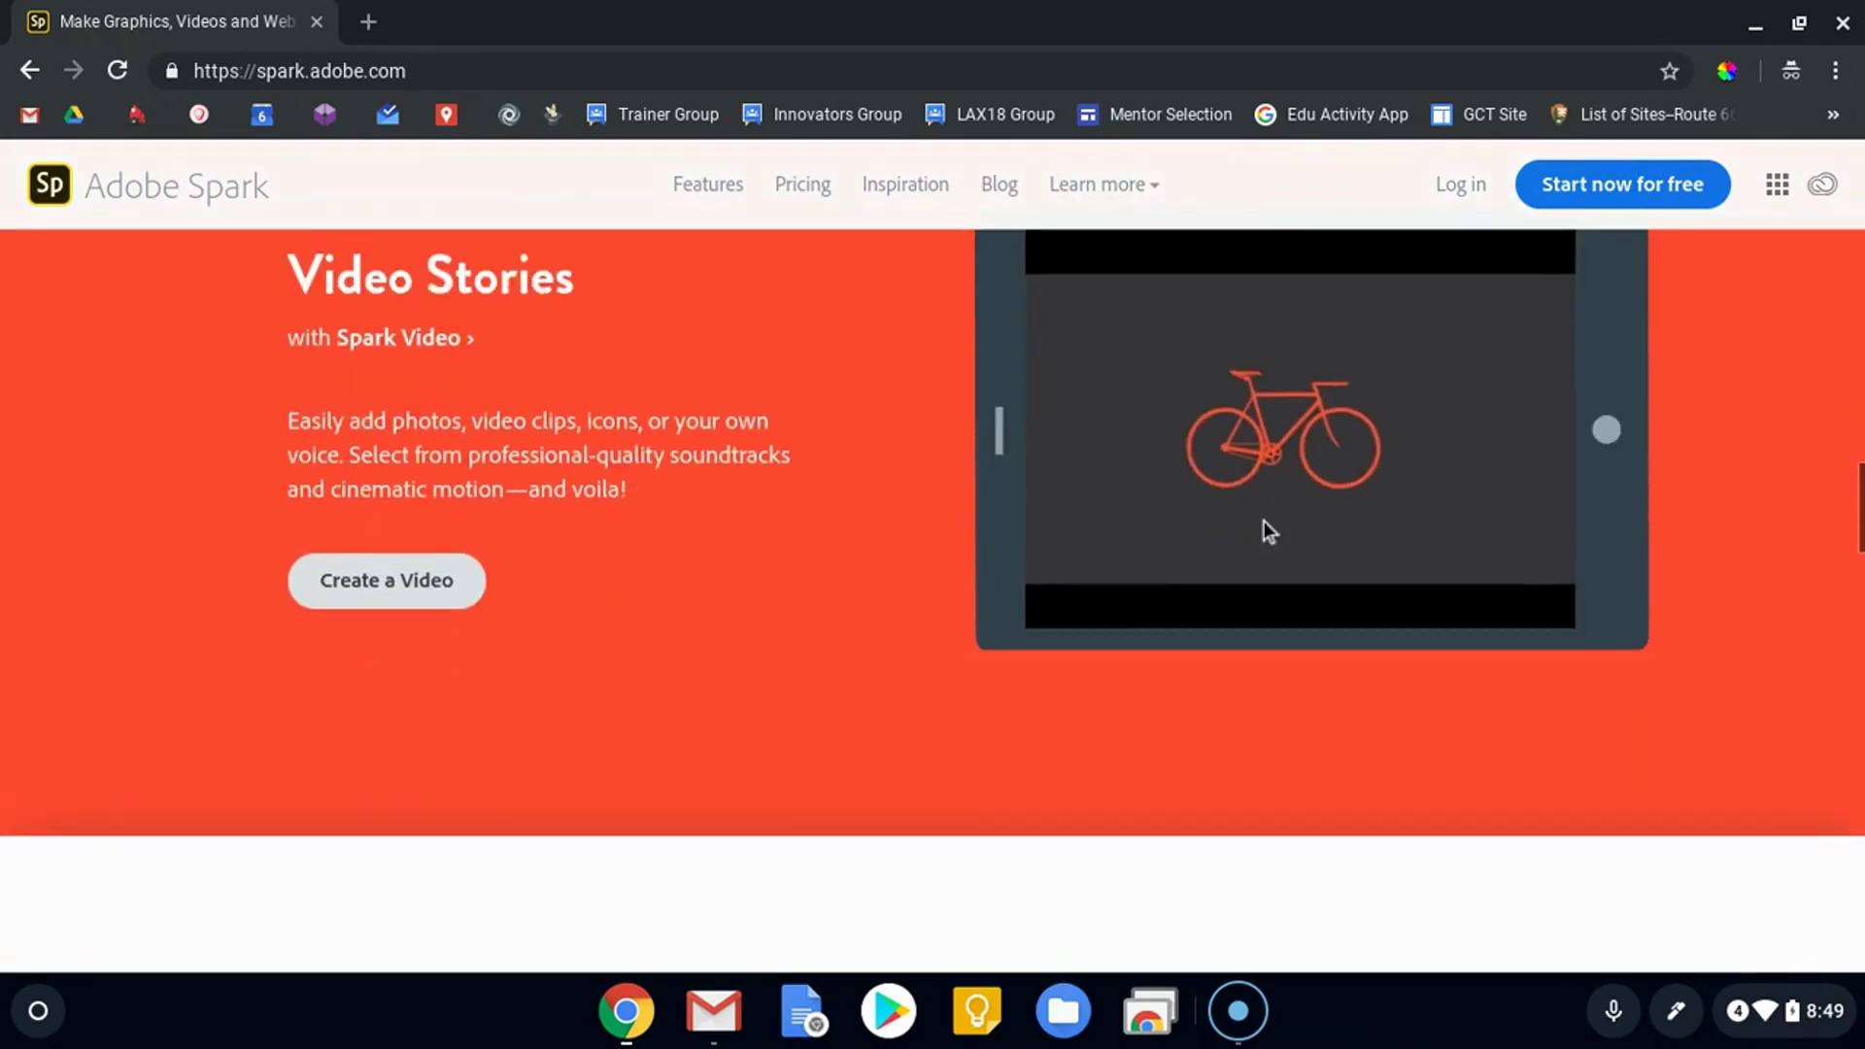
scroll(1279, 489, down, 8)
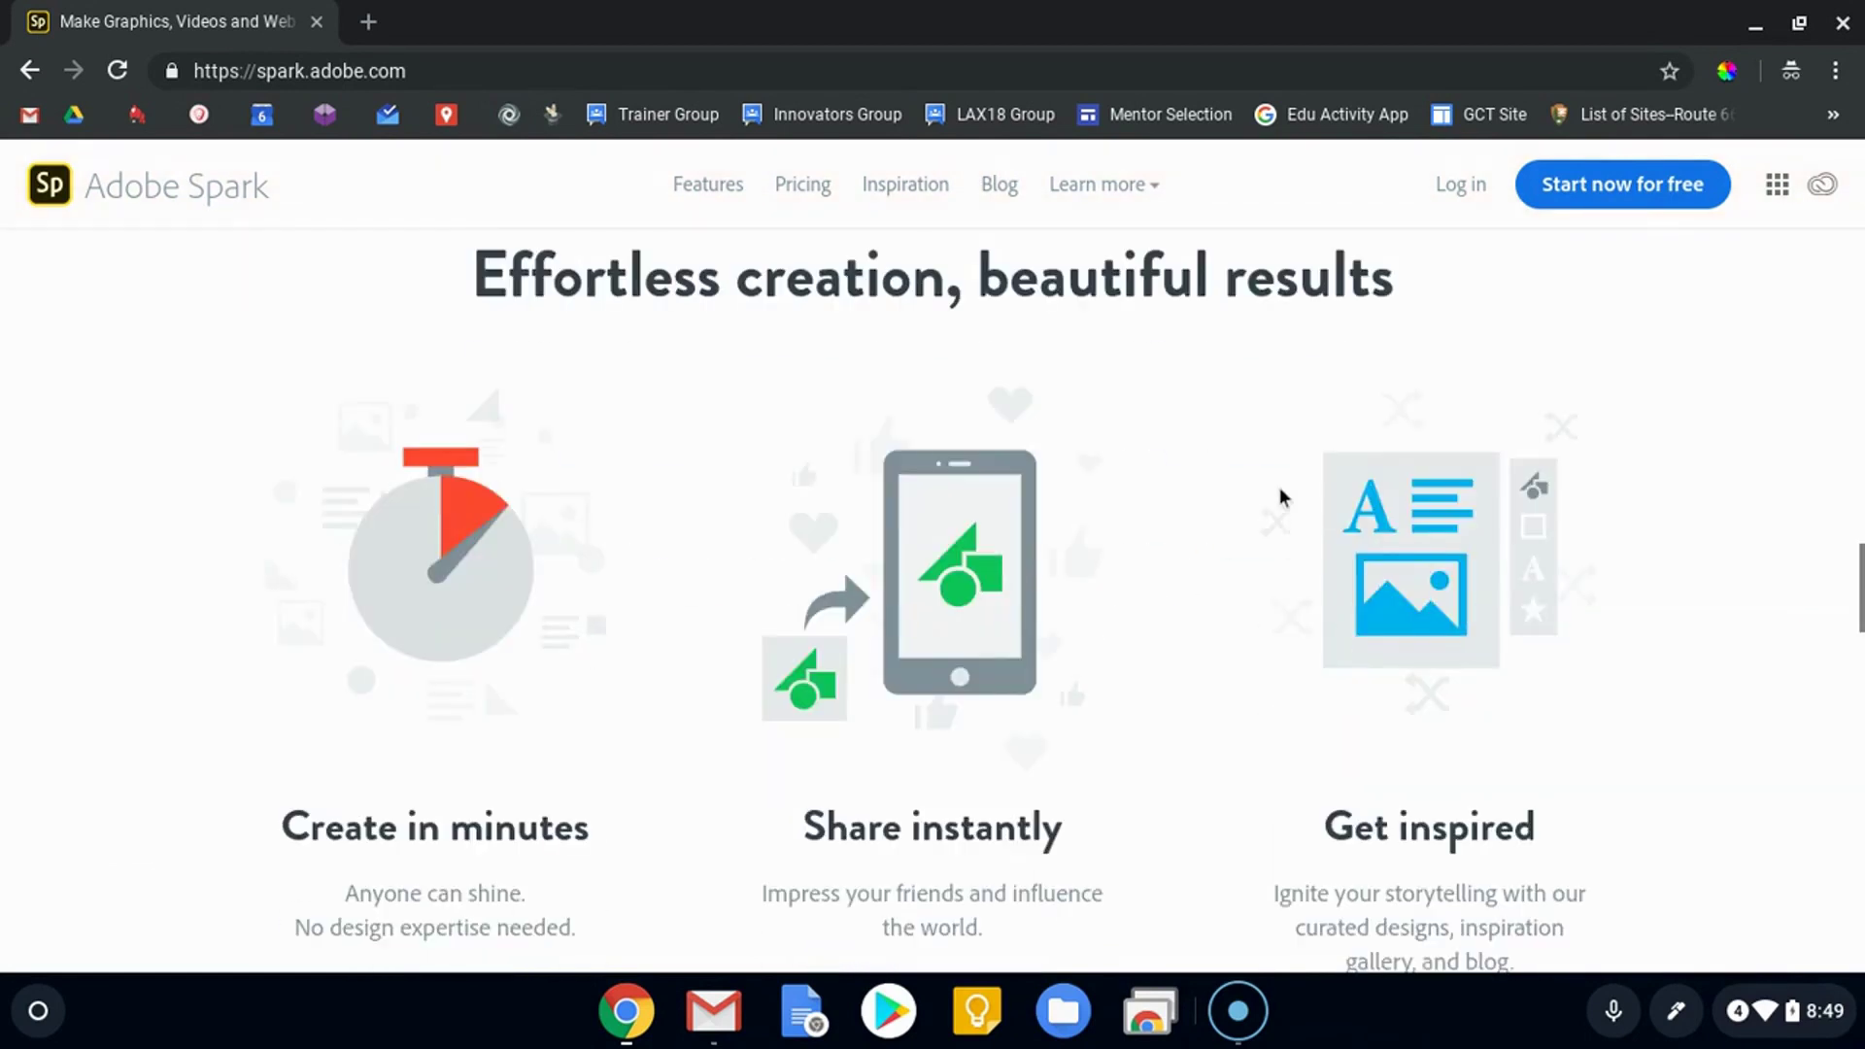
scroll(1279, 498, down, 10)
scroll(1286, 504, up, 20)
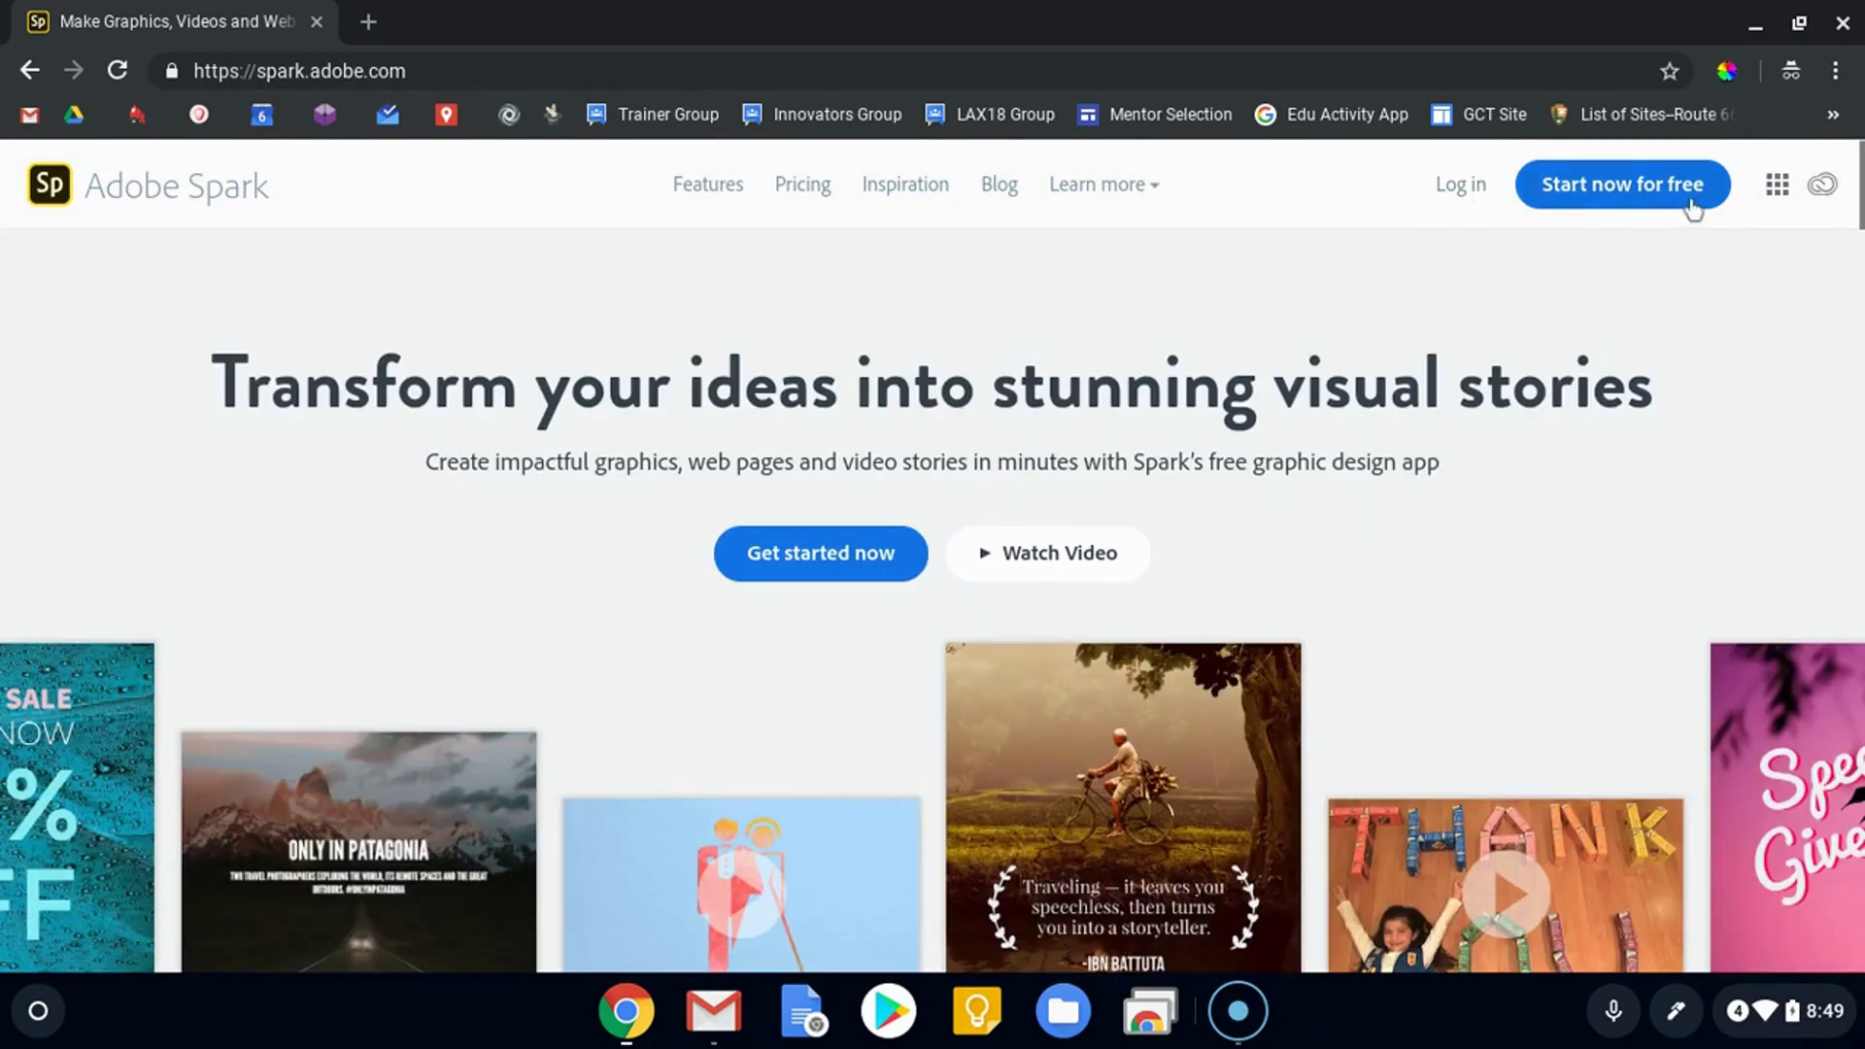
Step: Log in to Adobe Spark and choose Continue with Google
click(1462, 189)
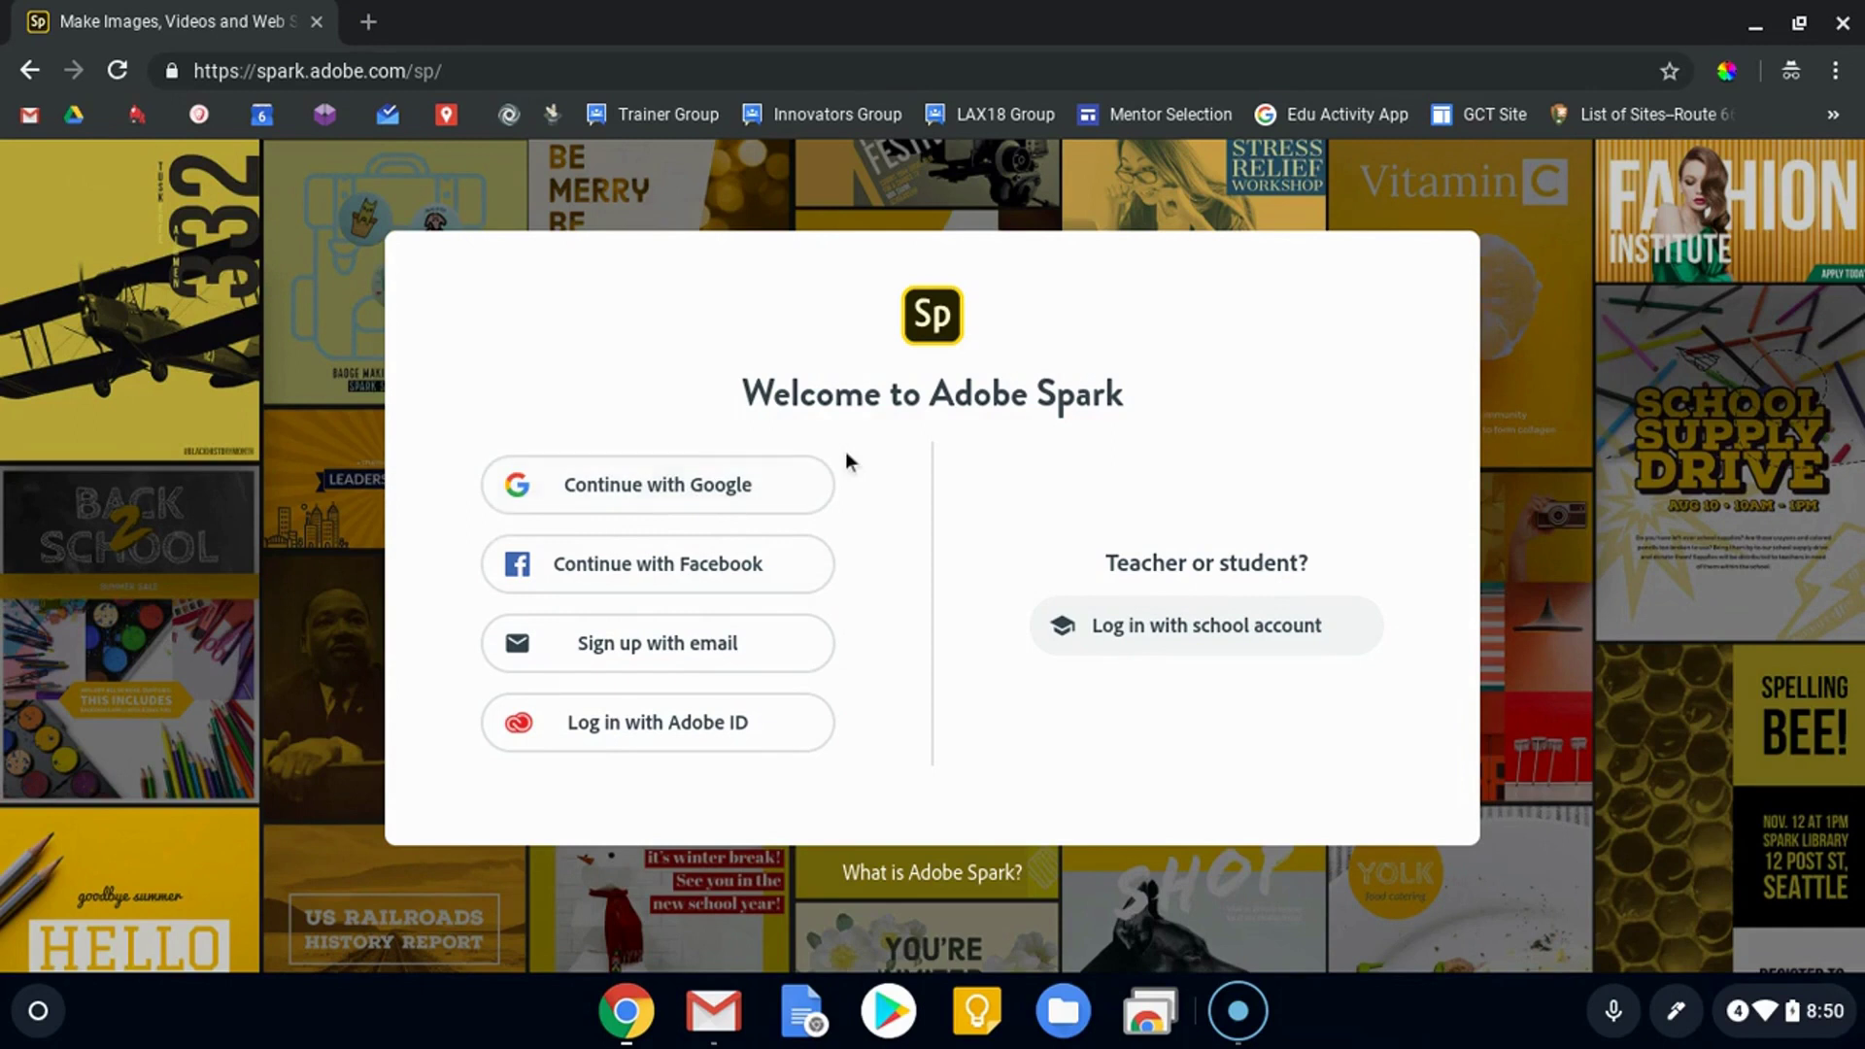
click(644, 494)
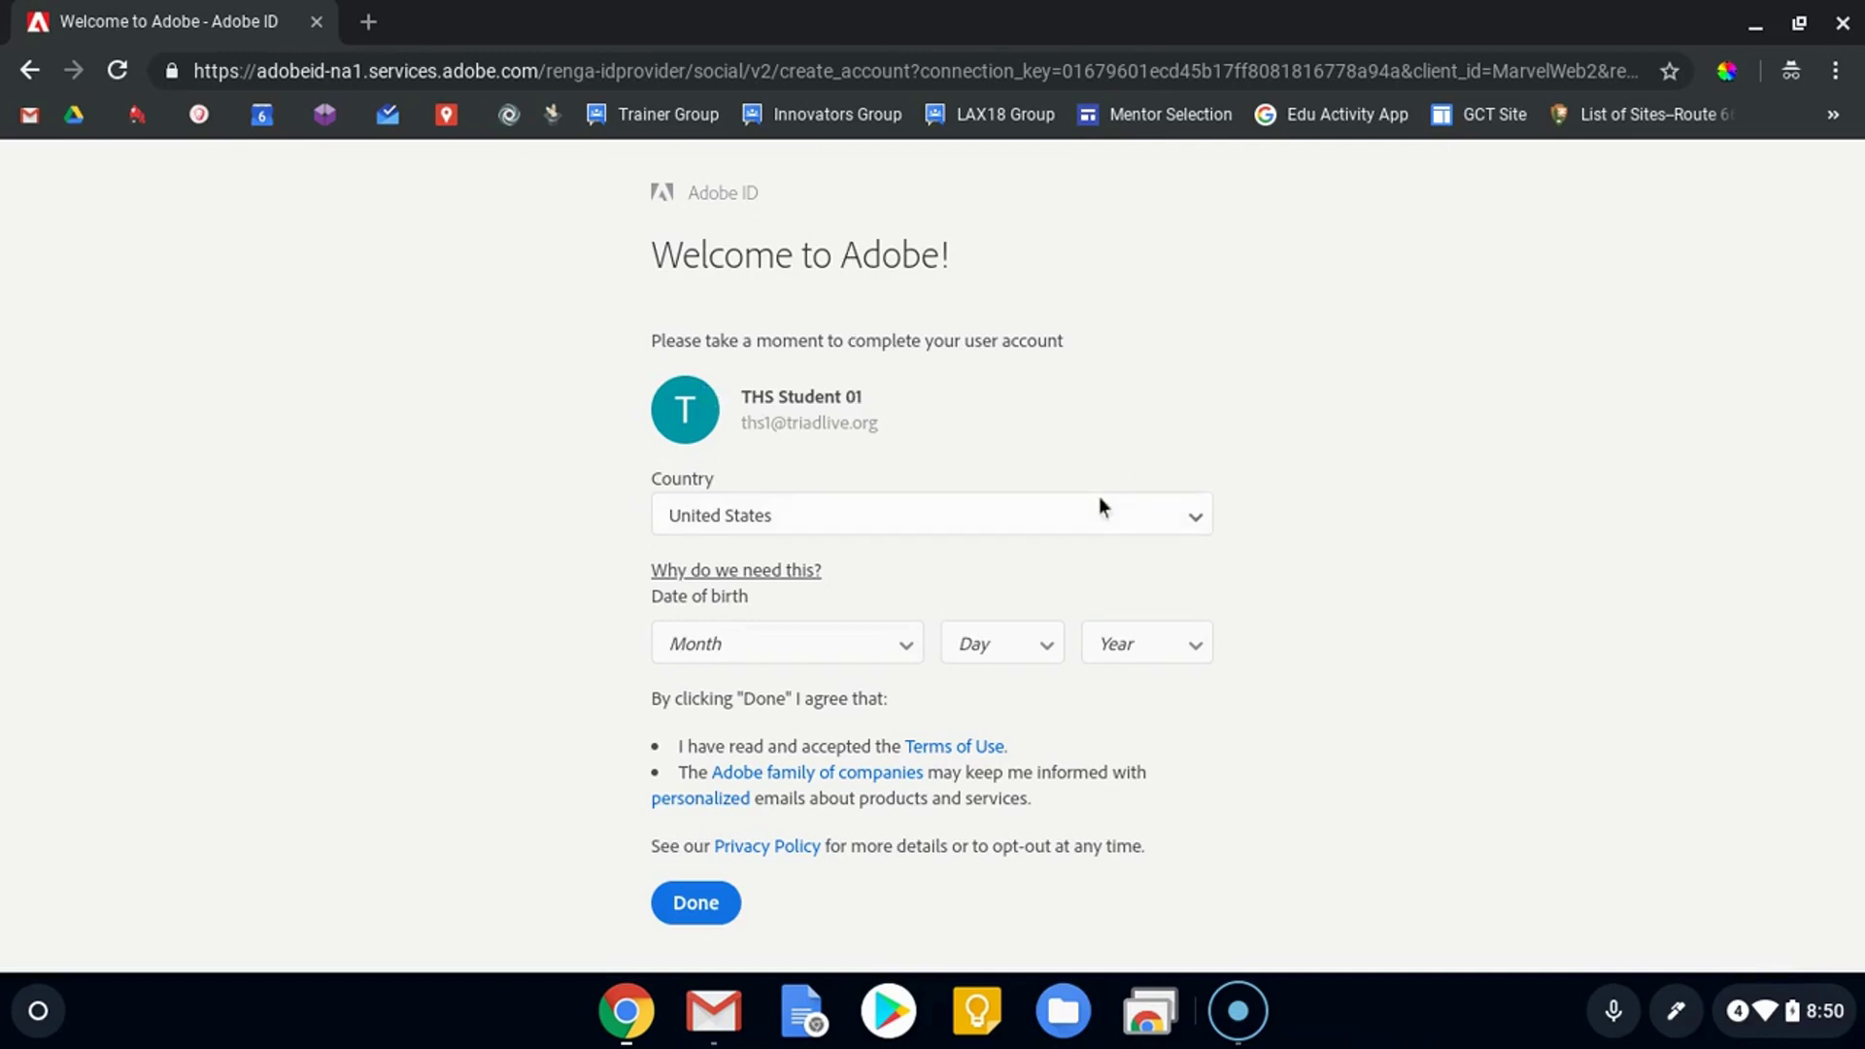
click(885, 656)
click(703, 389)
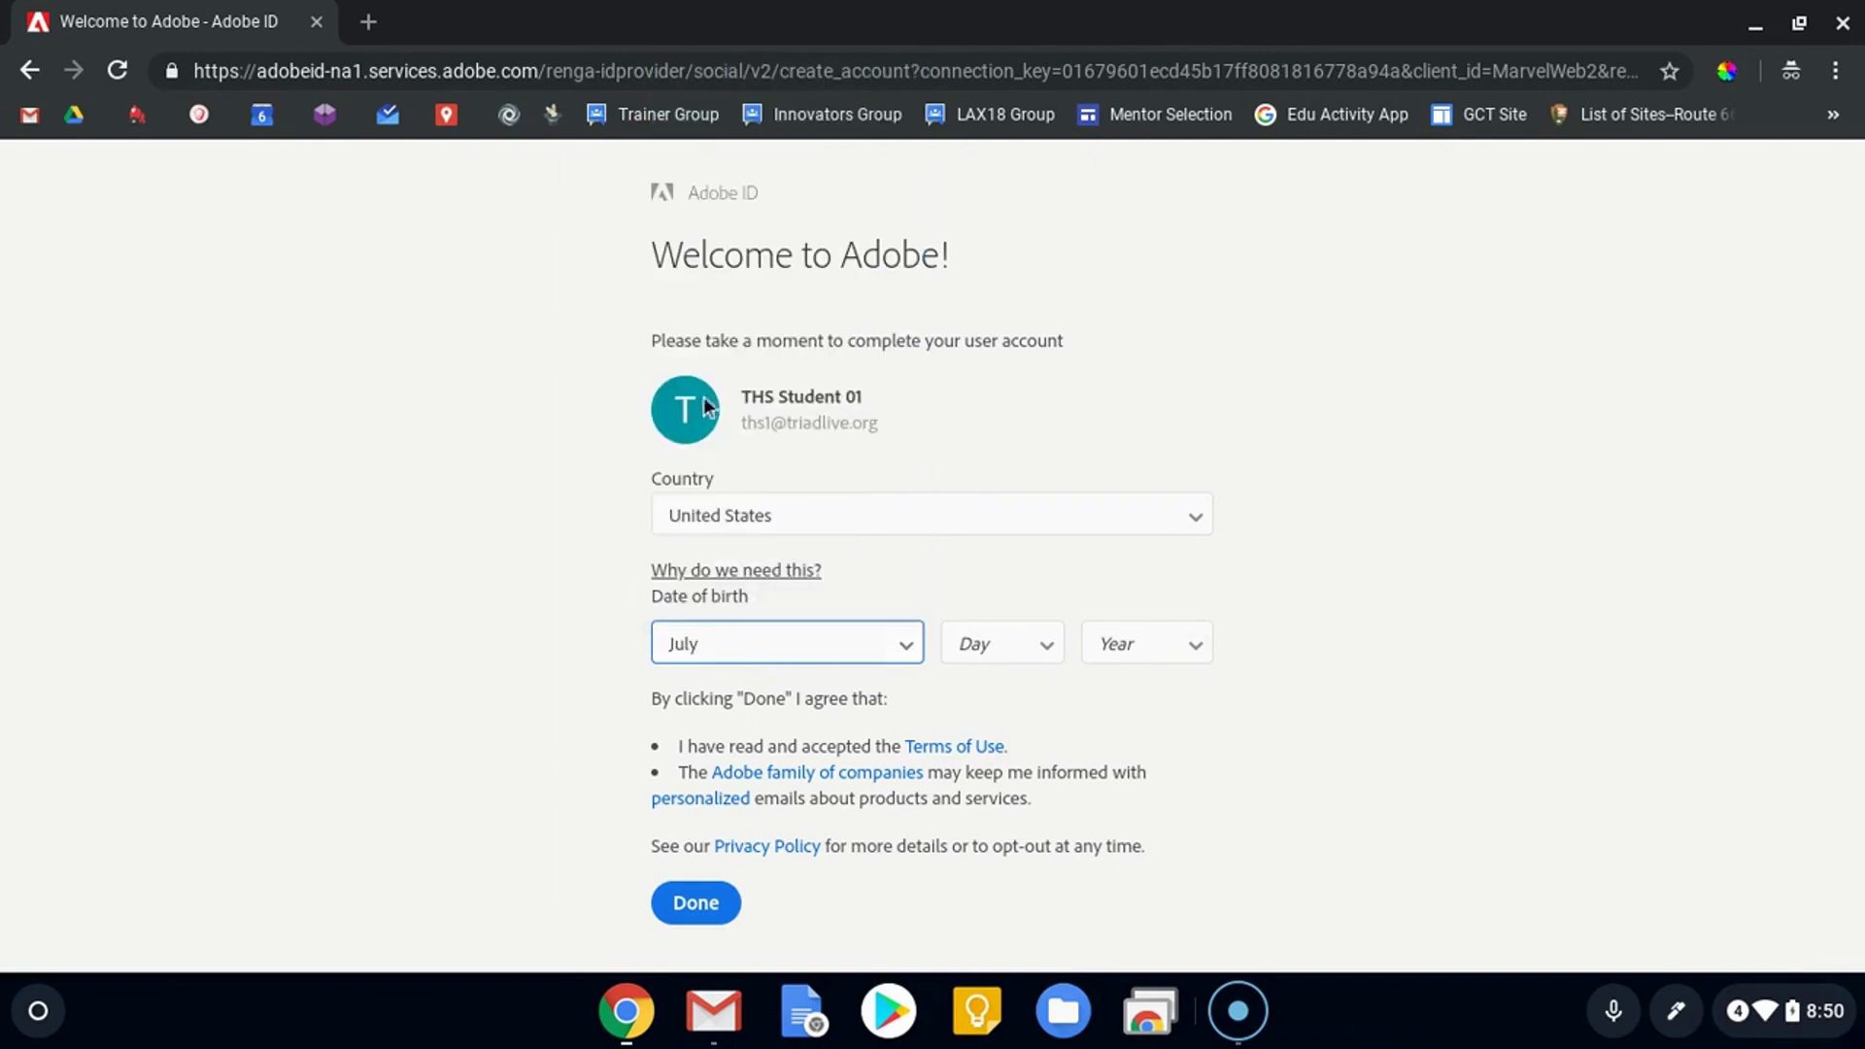
click(995, 639)
click(981, 323)
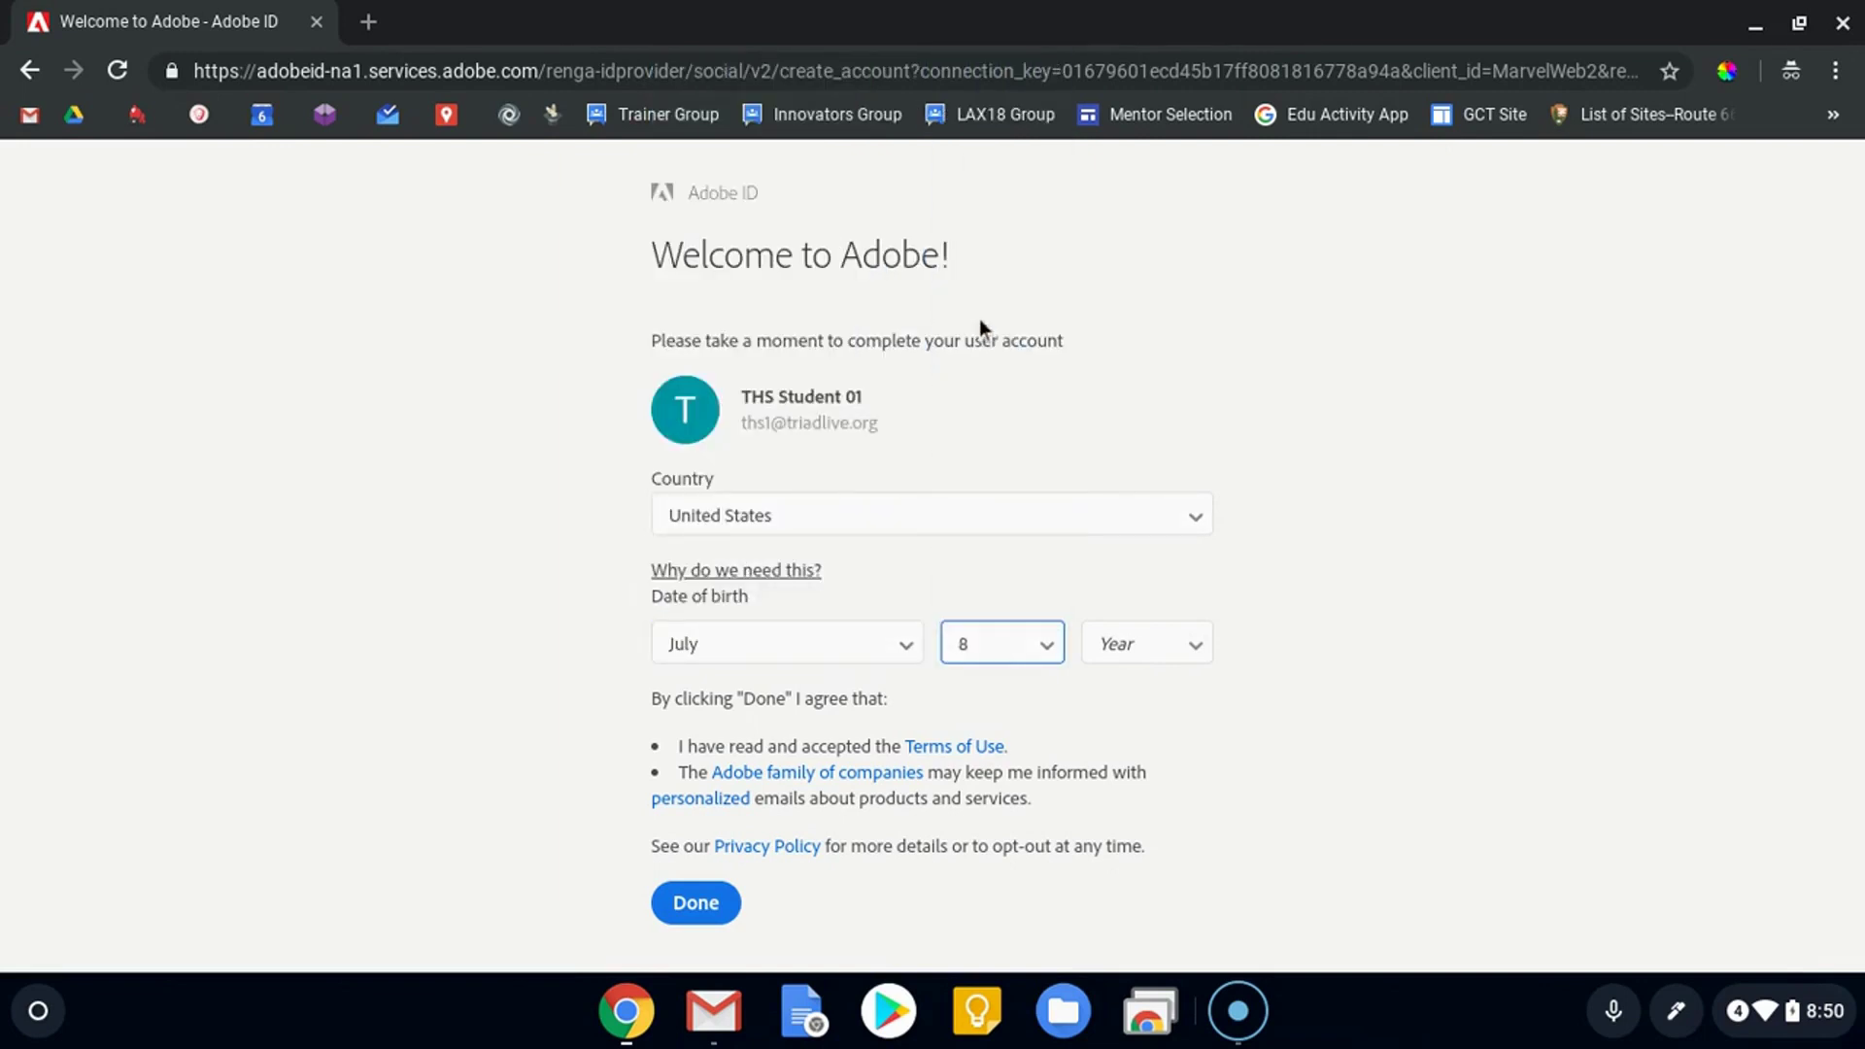
click(1202, 647)
scroll(1211, 474, down, 1)
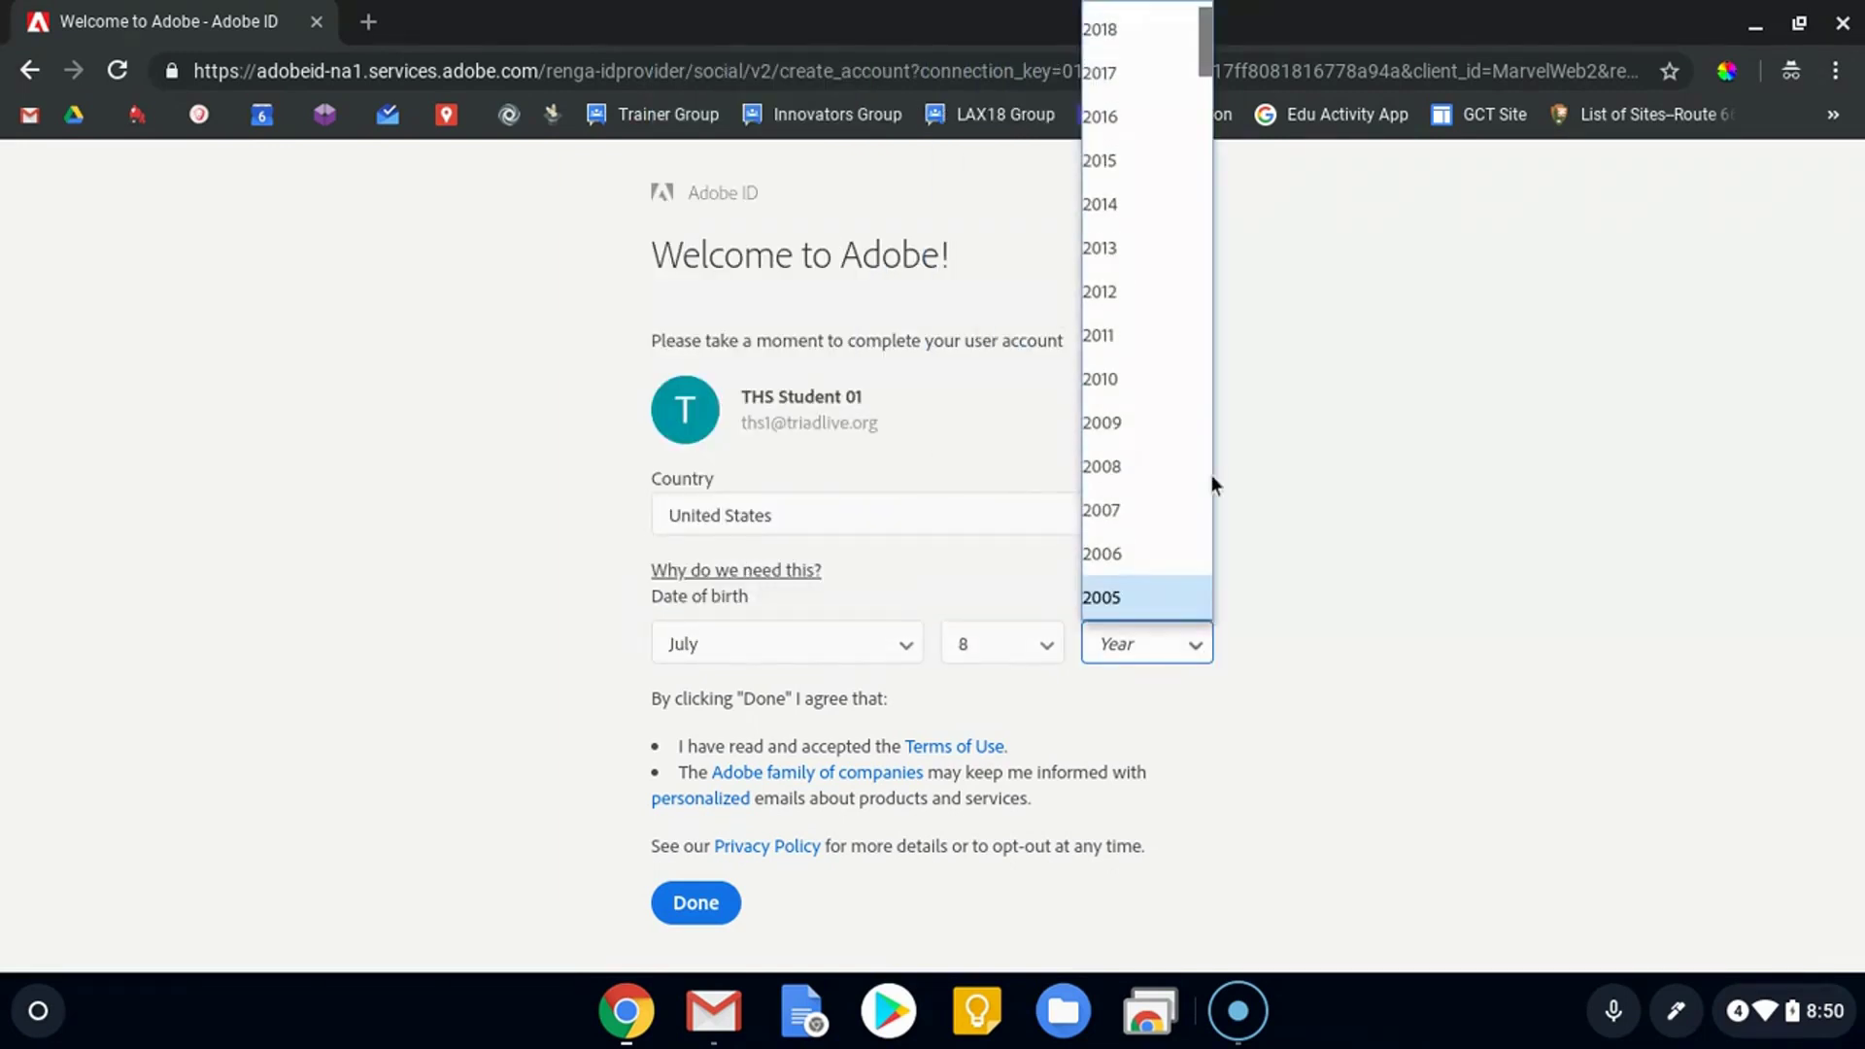
scroll(1150, 321, down, 10)
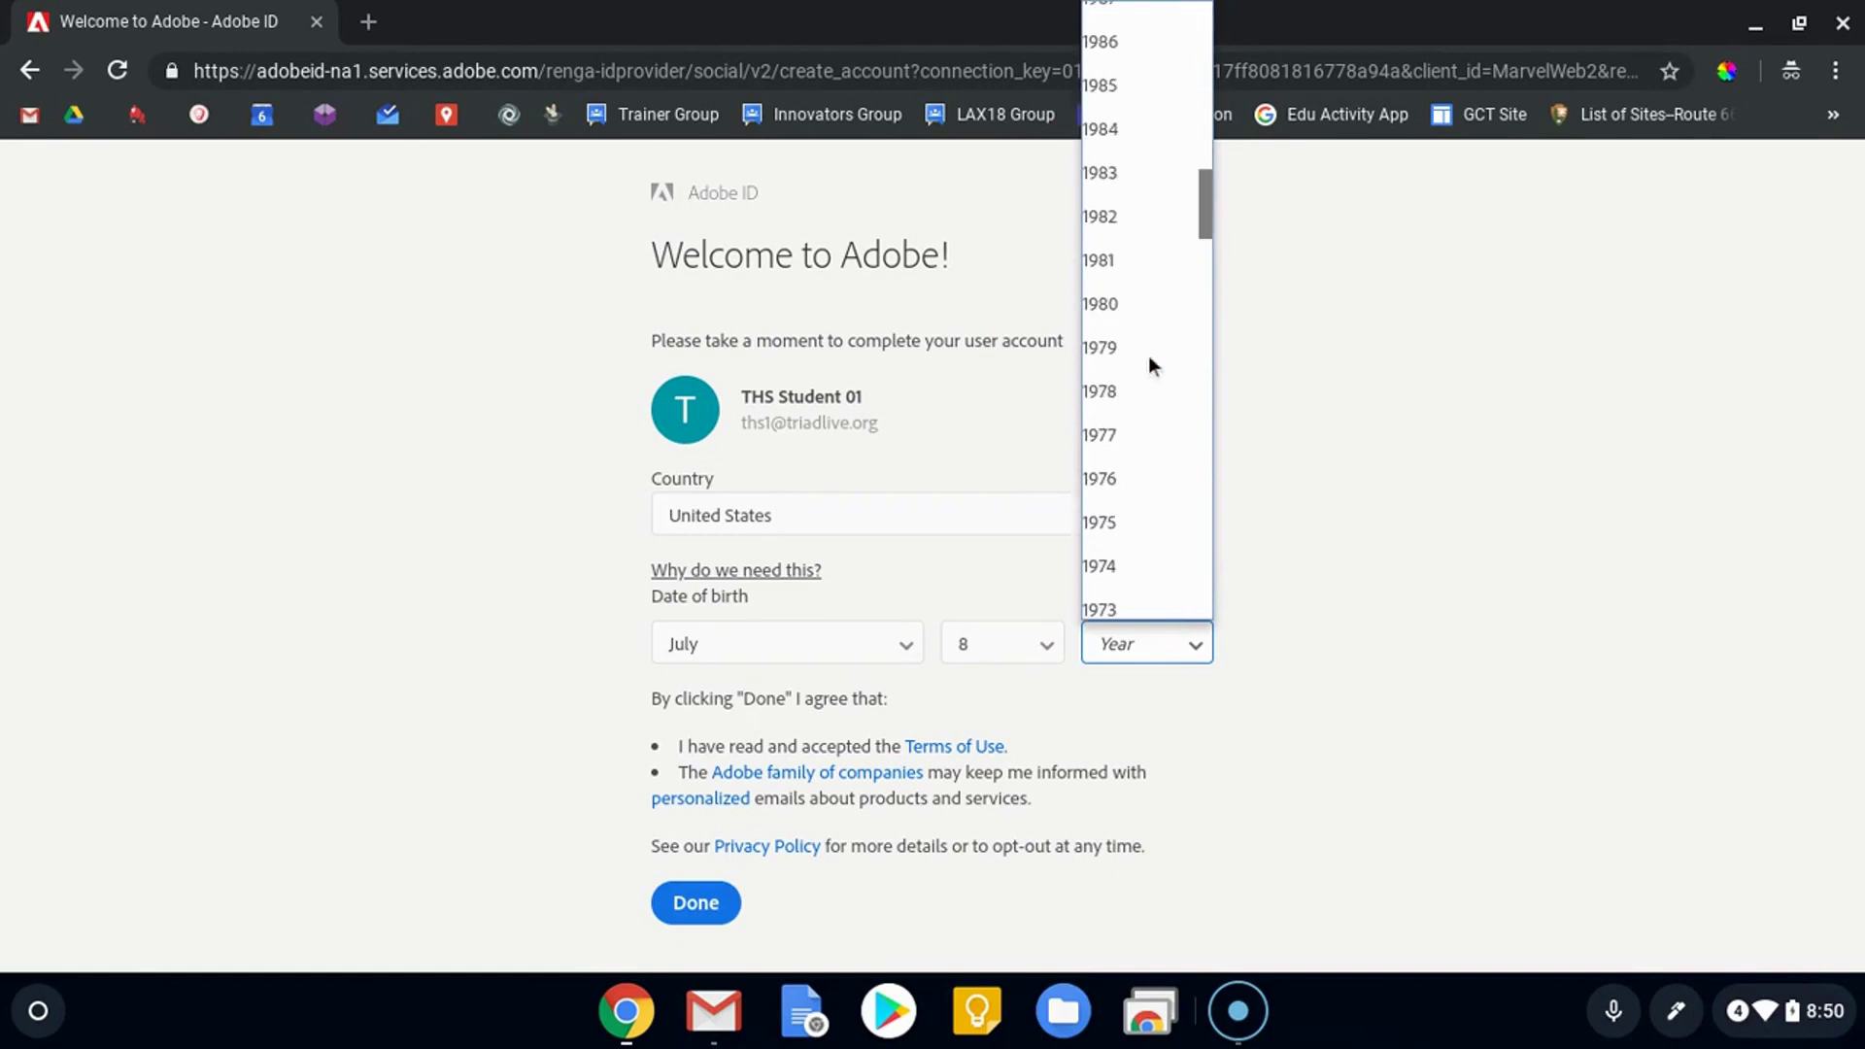
click(1142, 411)
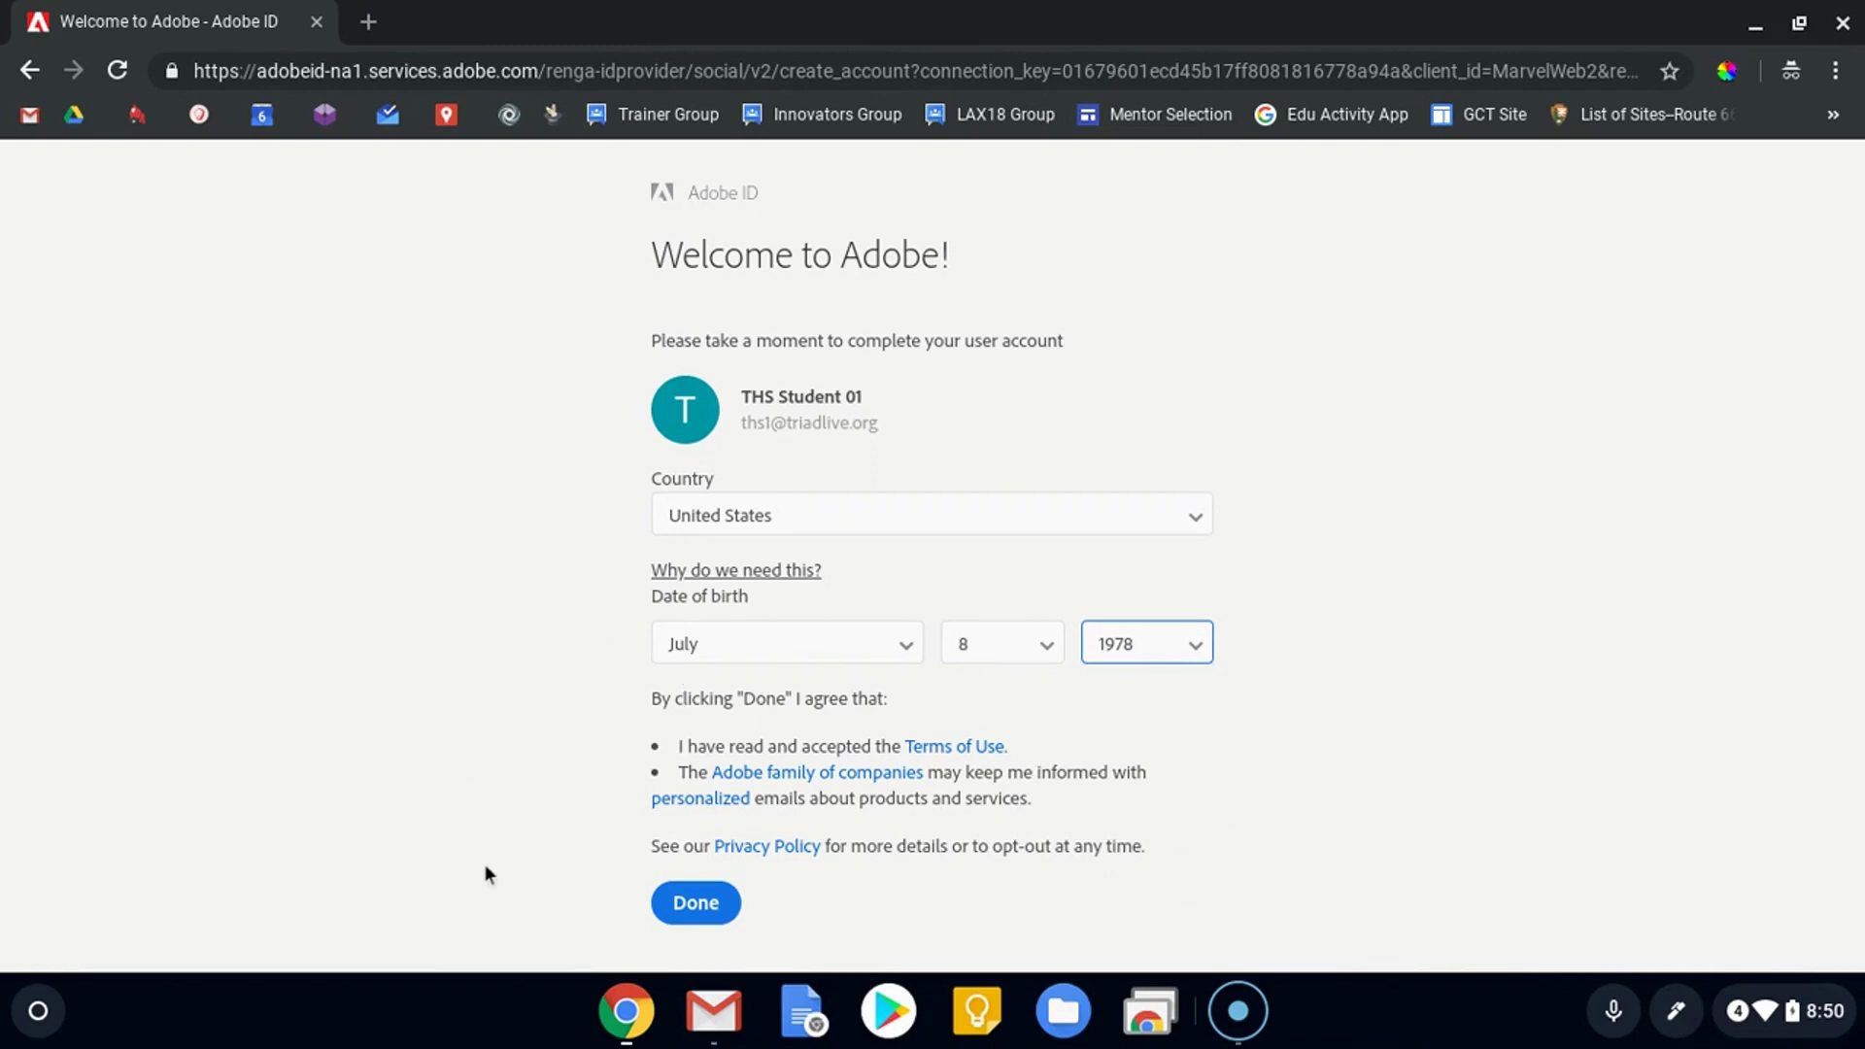
click(695, 906)
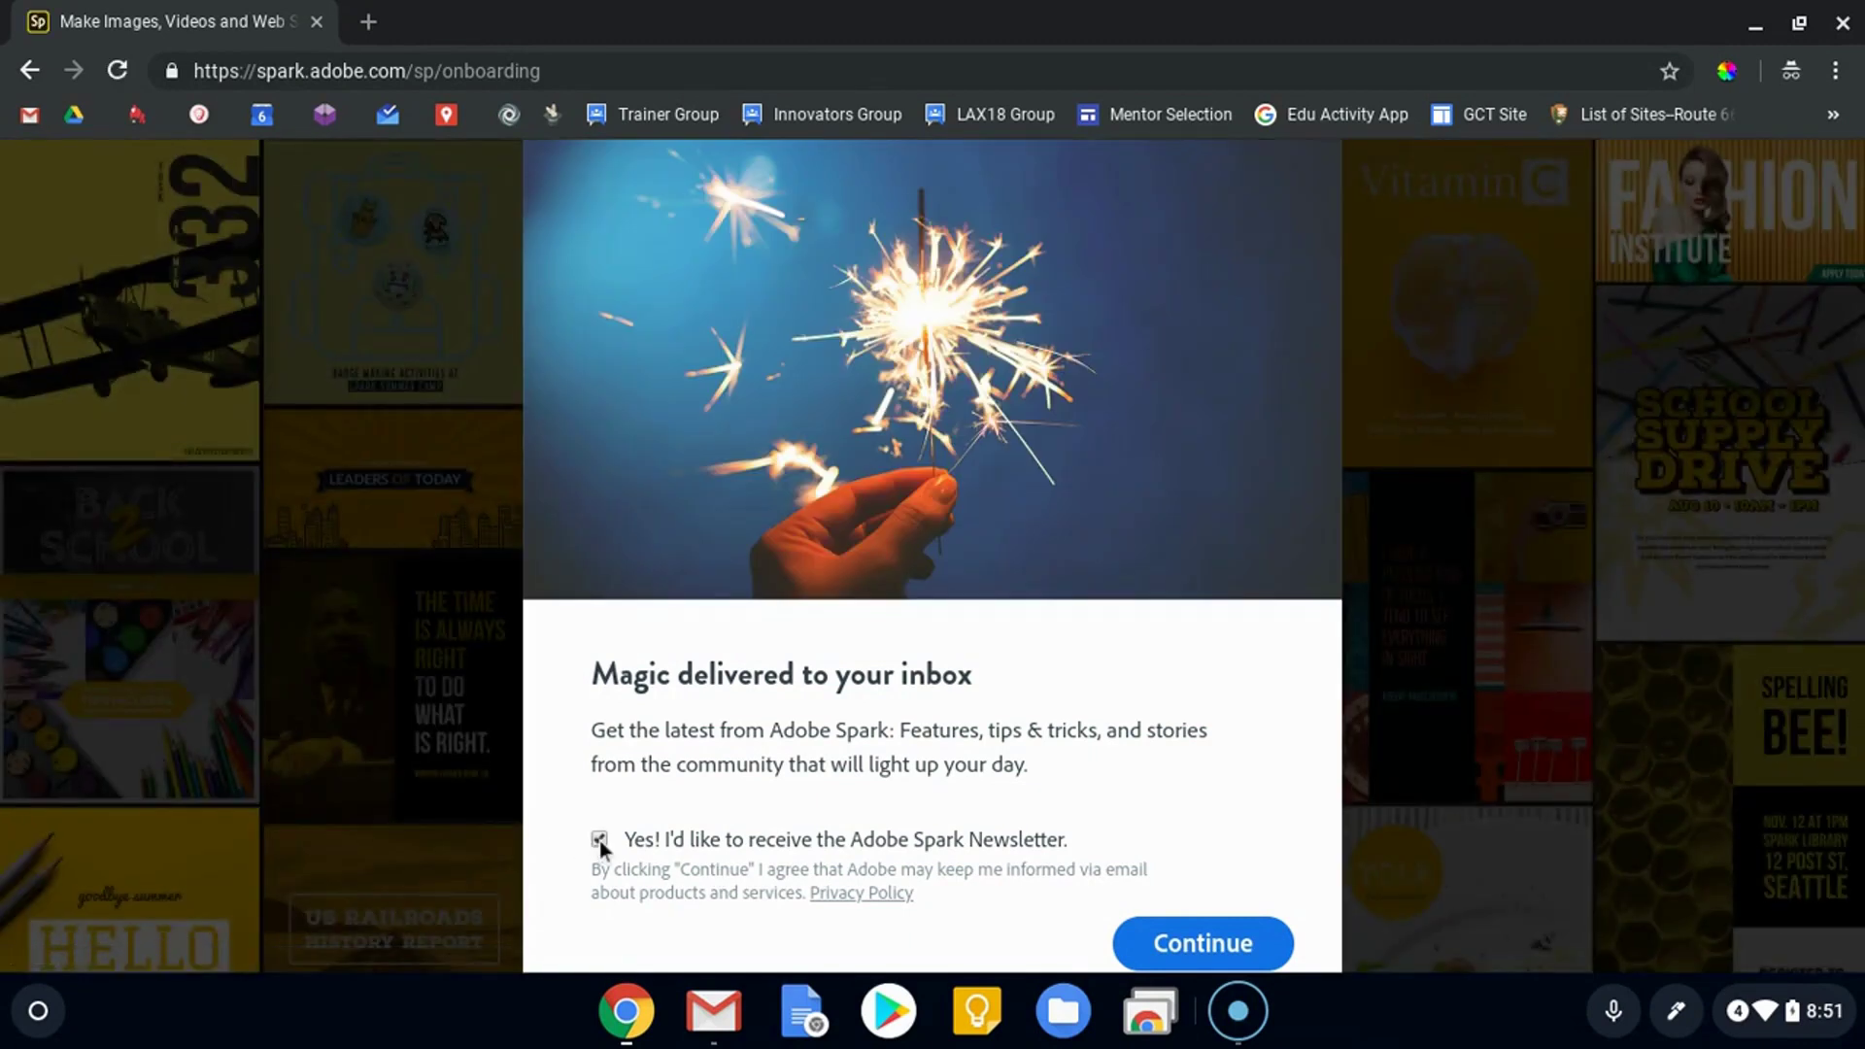
Step: Opt out of the Adobe Spark newsletter and continue
click(601, 839)
click(1213, 953)
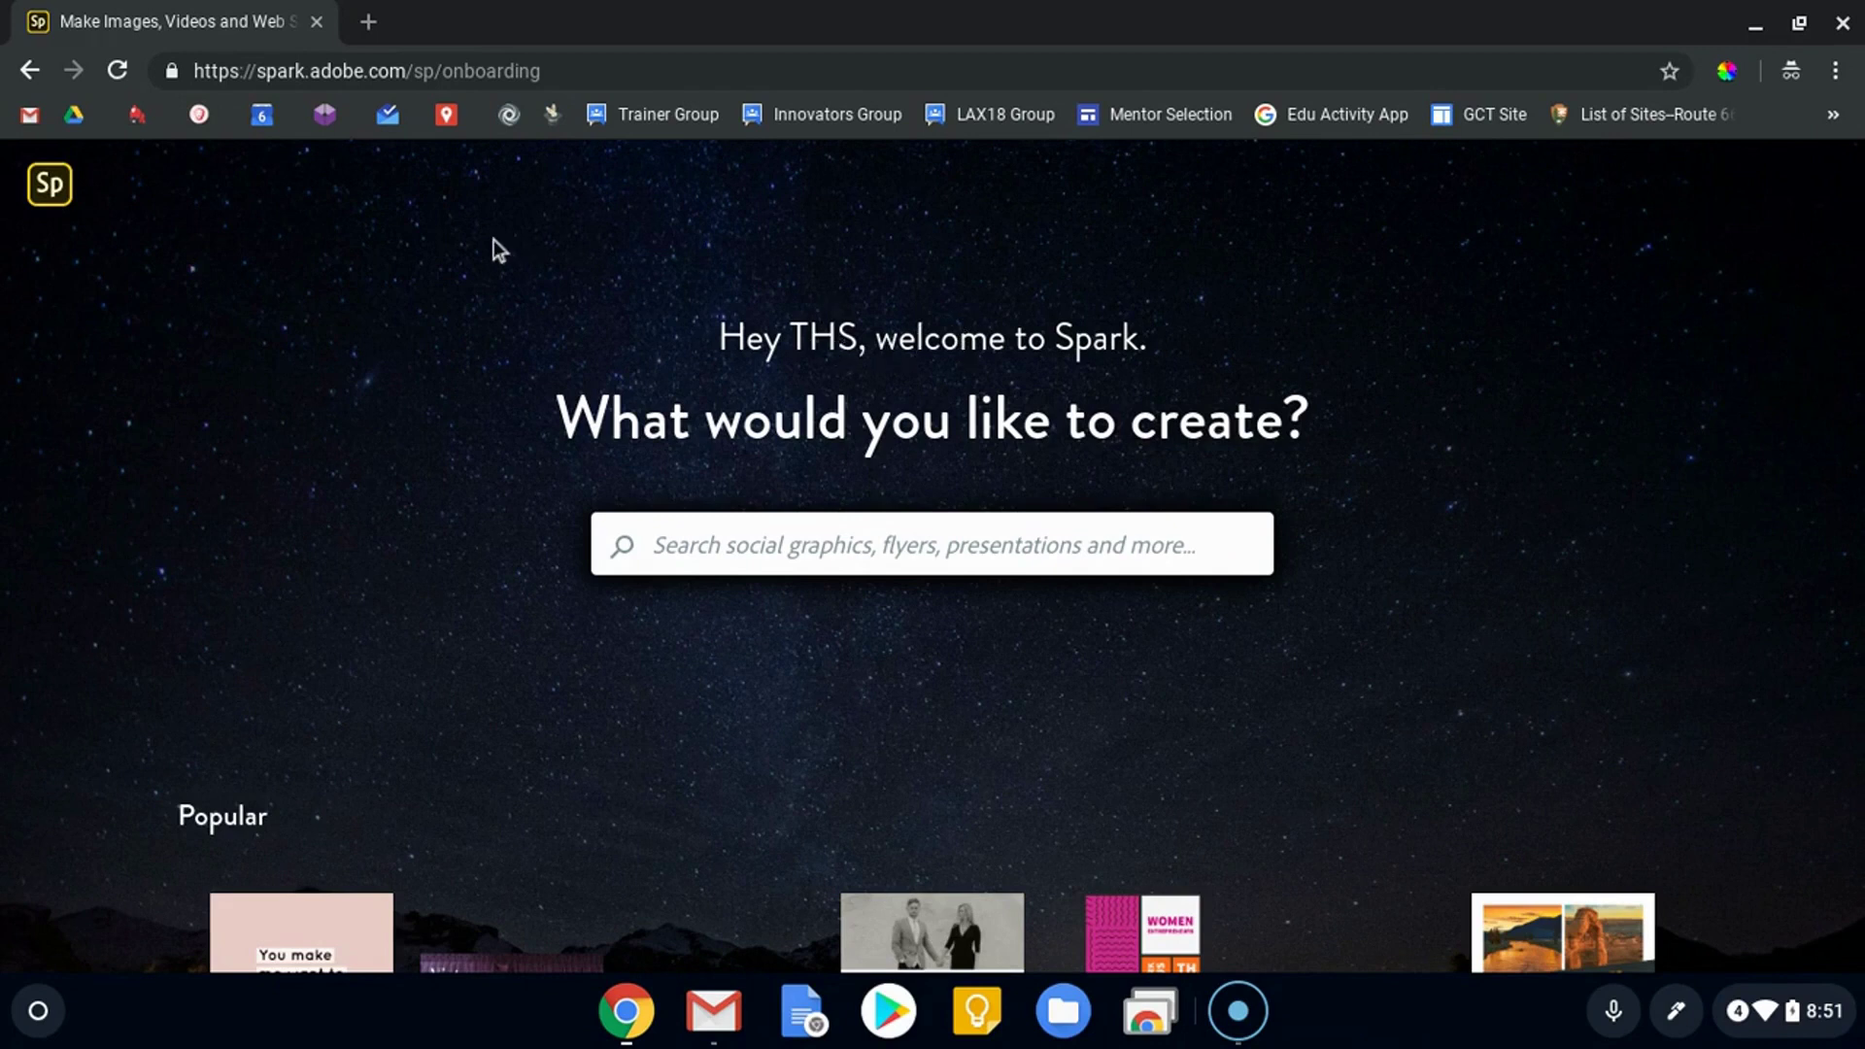
Step: Open the template search, then dismiss it to keep browsing
scroll(739, 610, down, 1)
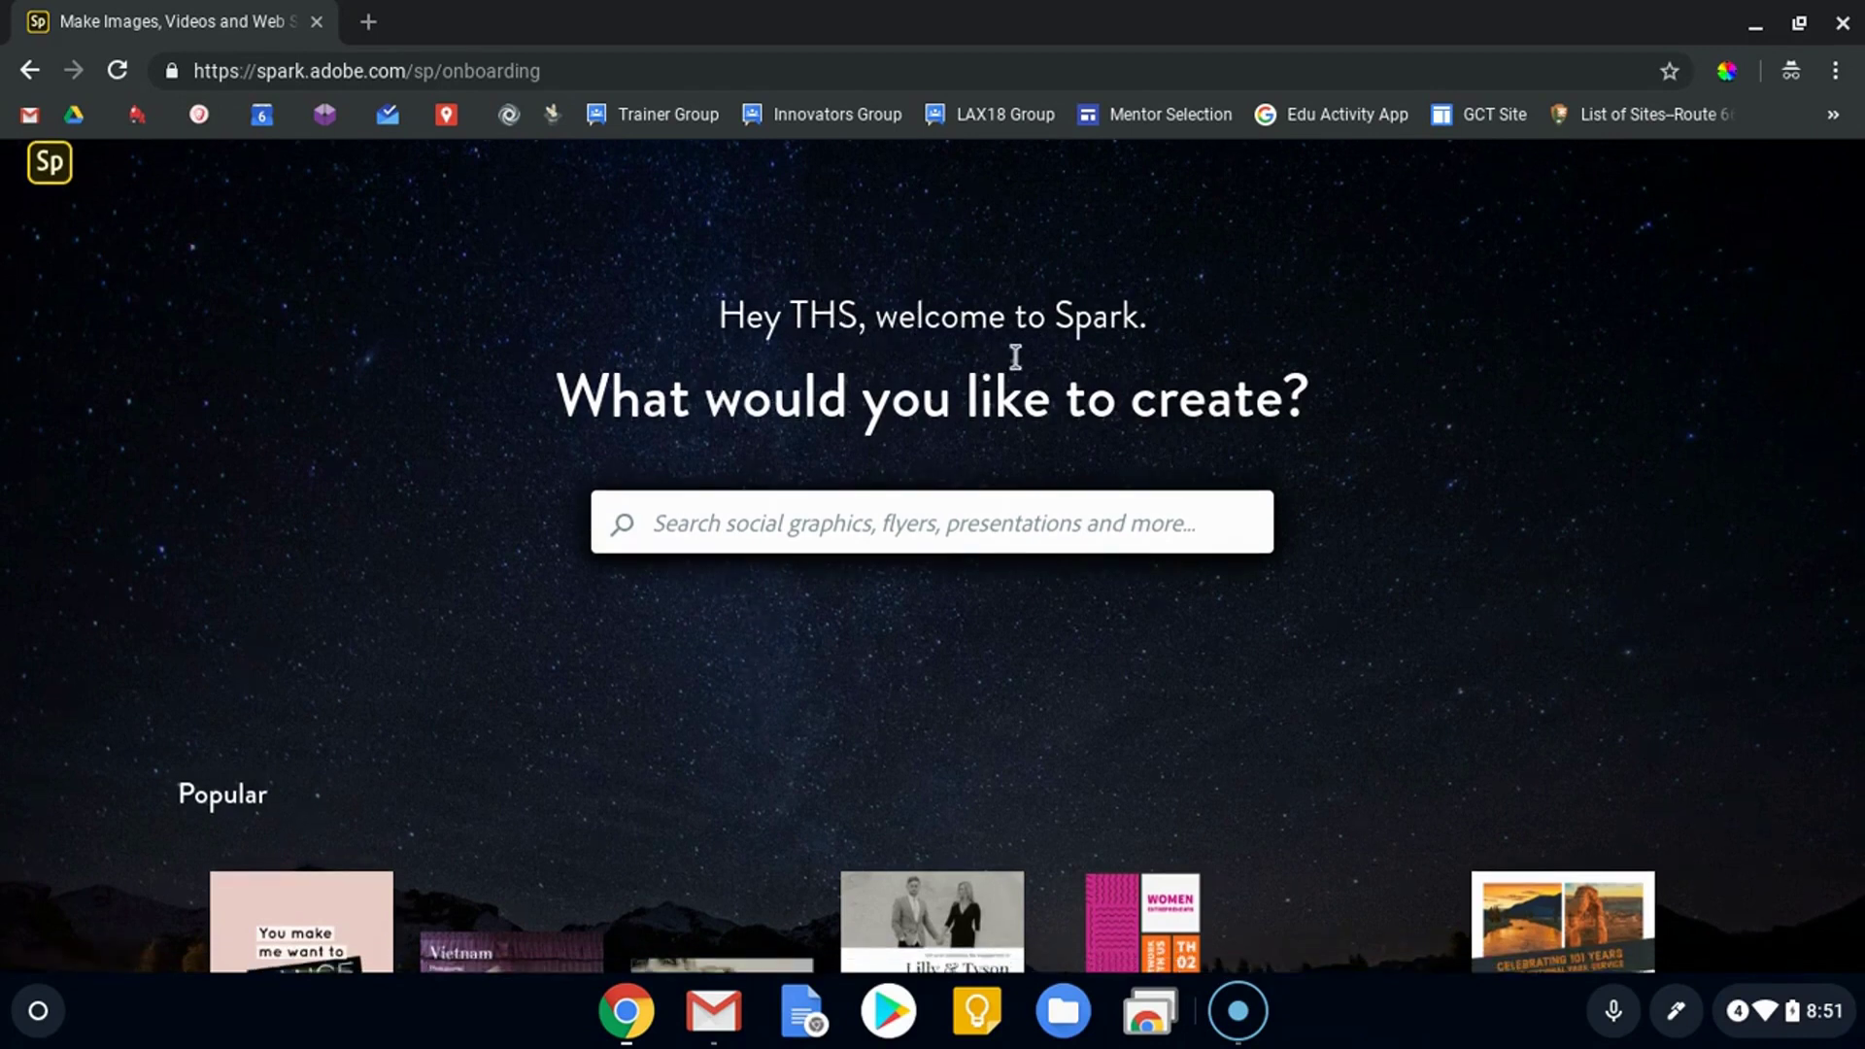
click(969, 544)
click(1399, 524)
Step: Scroll through the template categories down to the bottom of the page
scroll(1291, 680, down, 3)
scroll(1292, 680, down, 2)
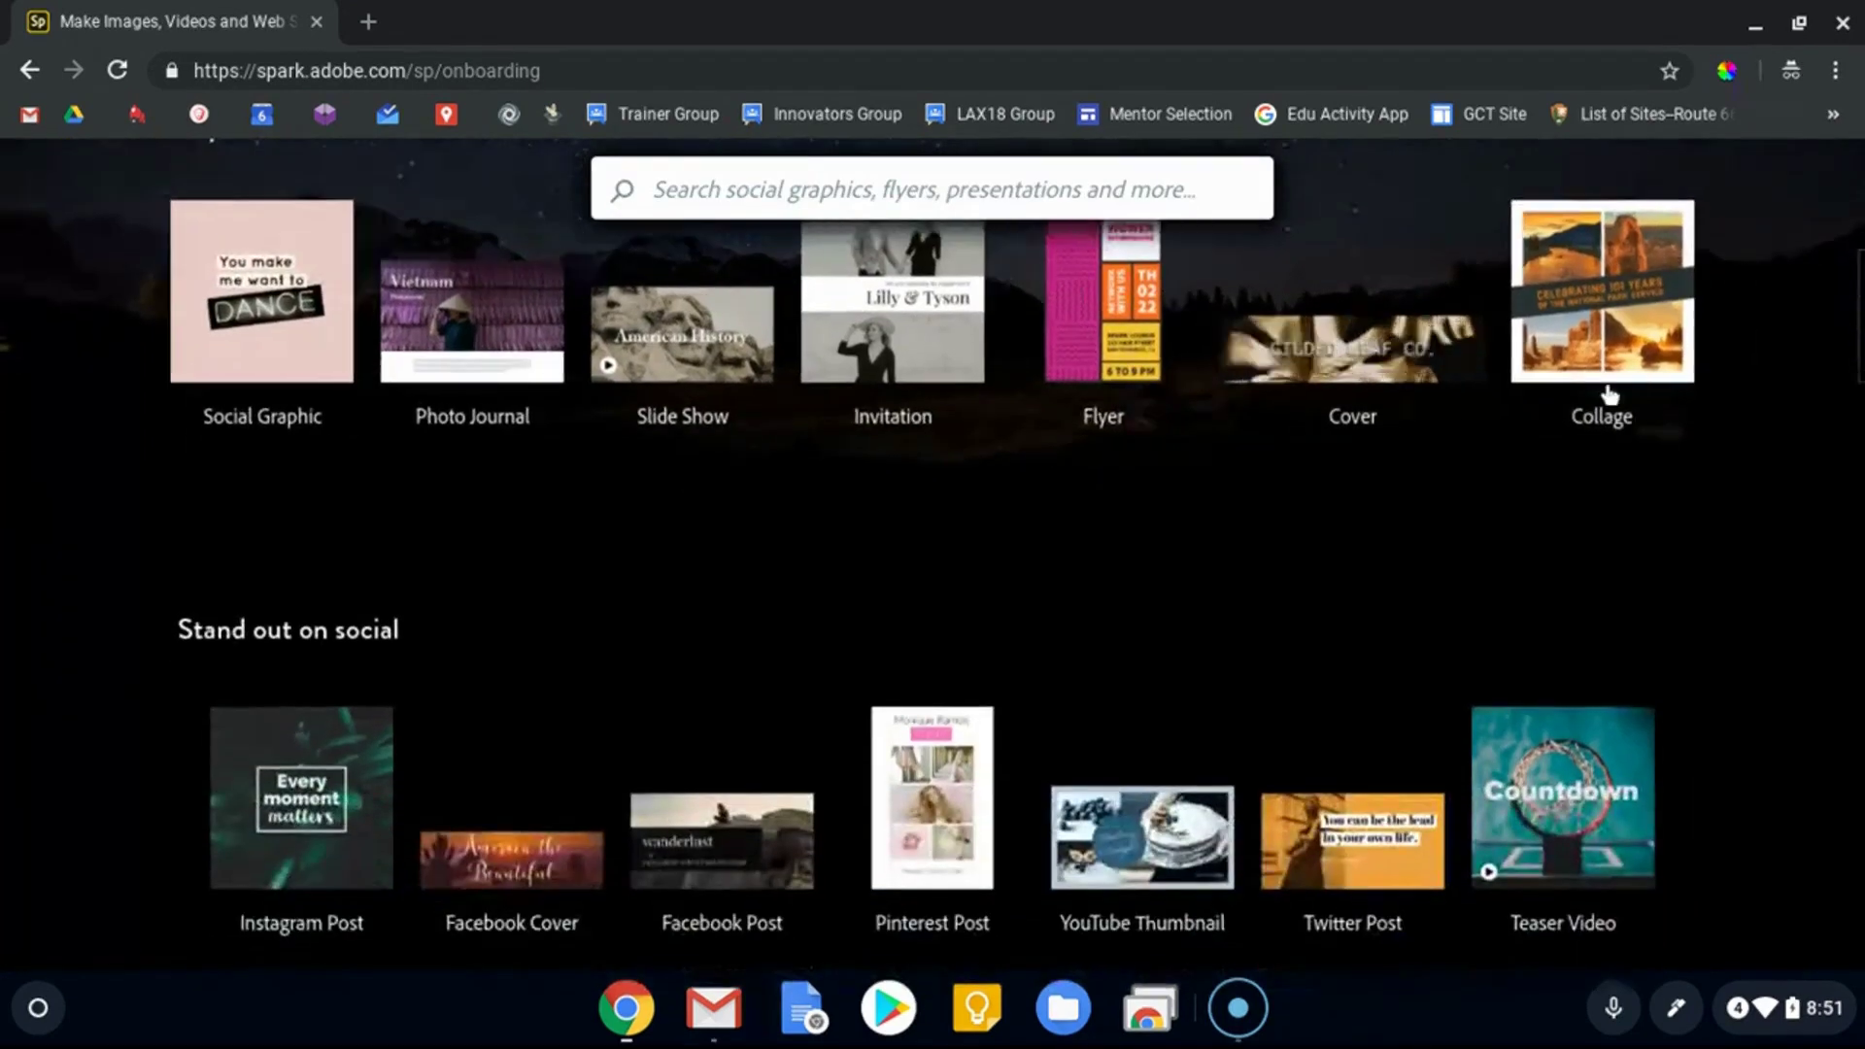
scroll(913, 362, down, 10)
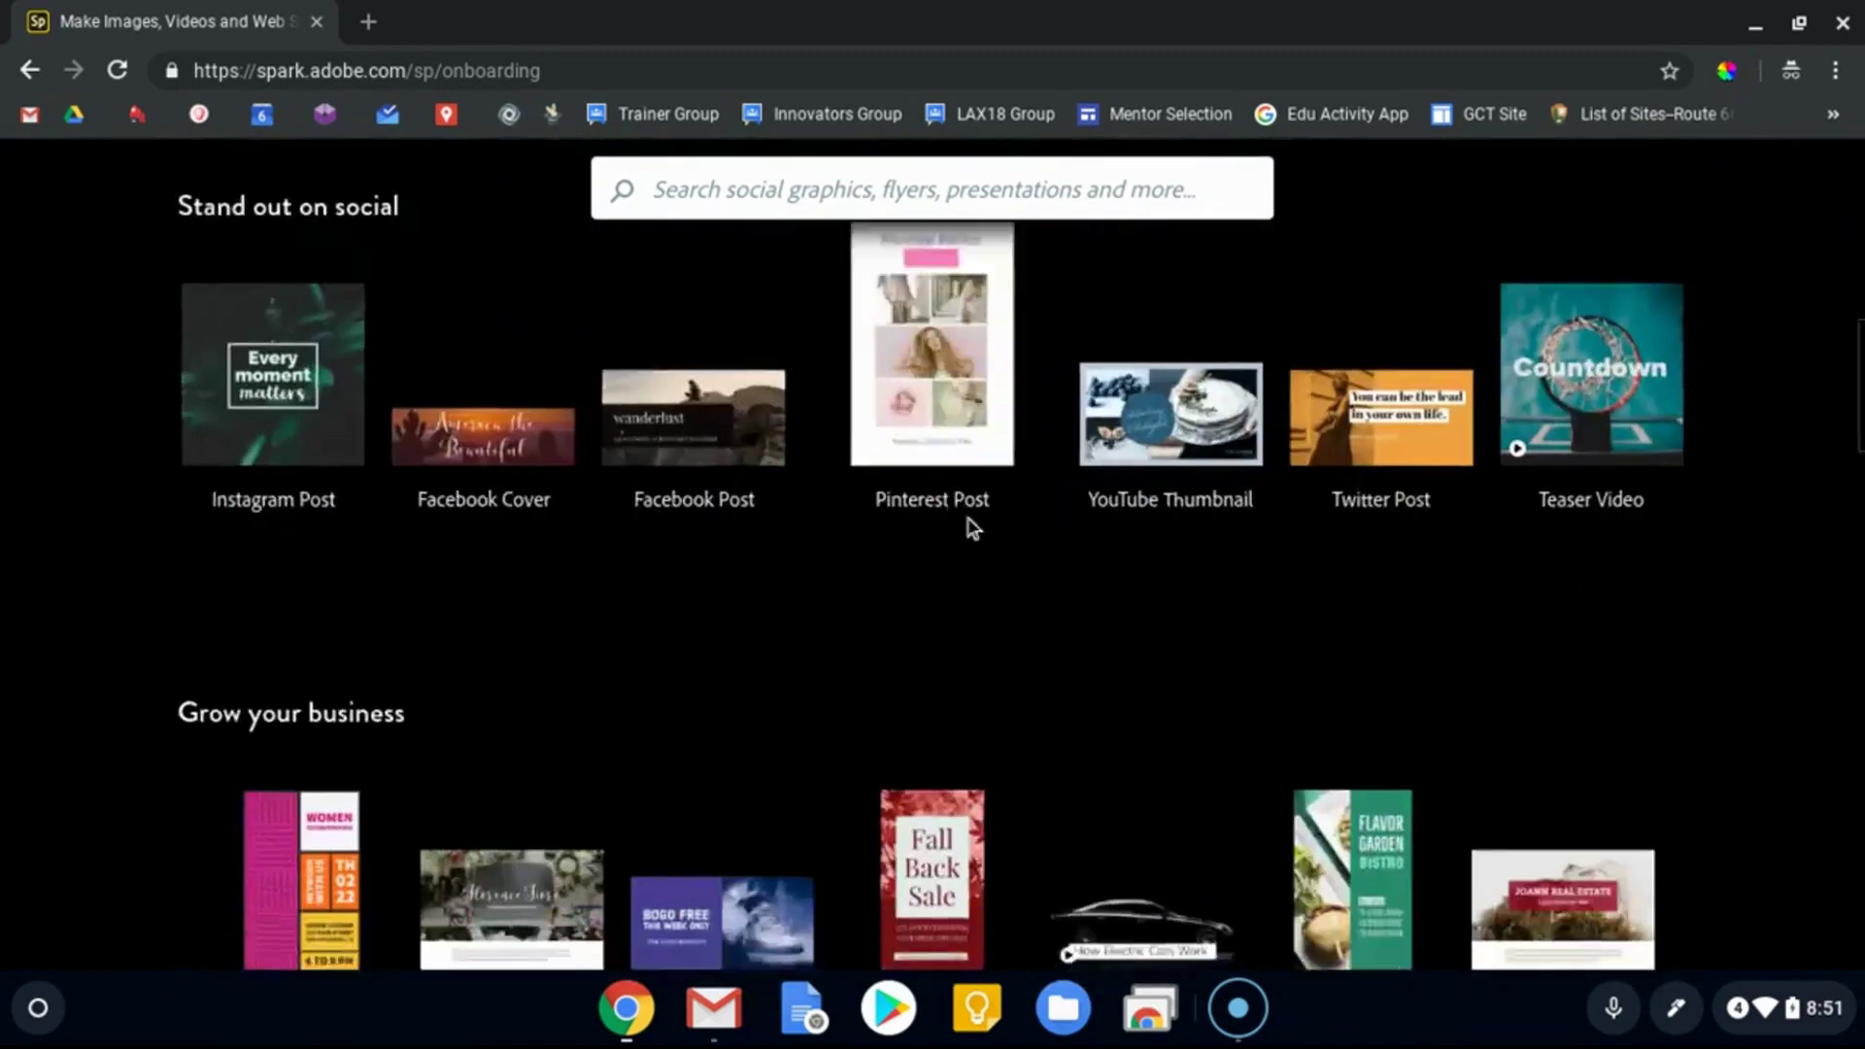
scroll(415, 288, up, 8)
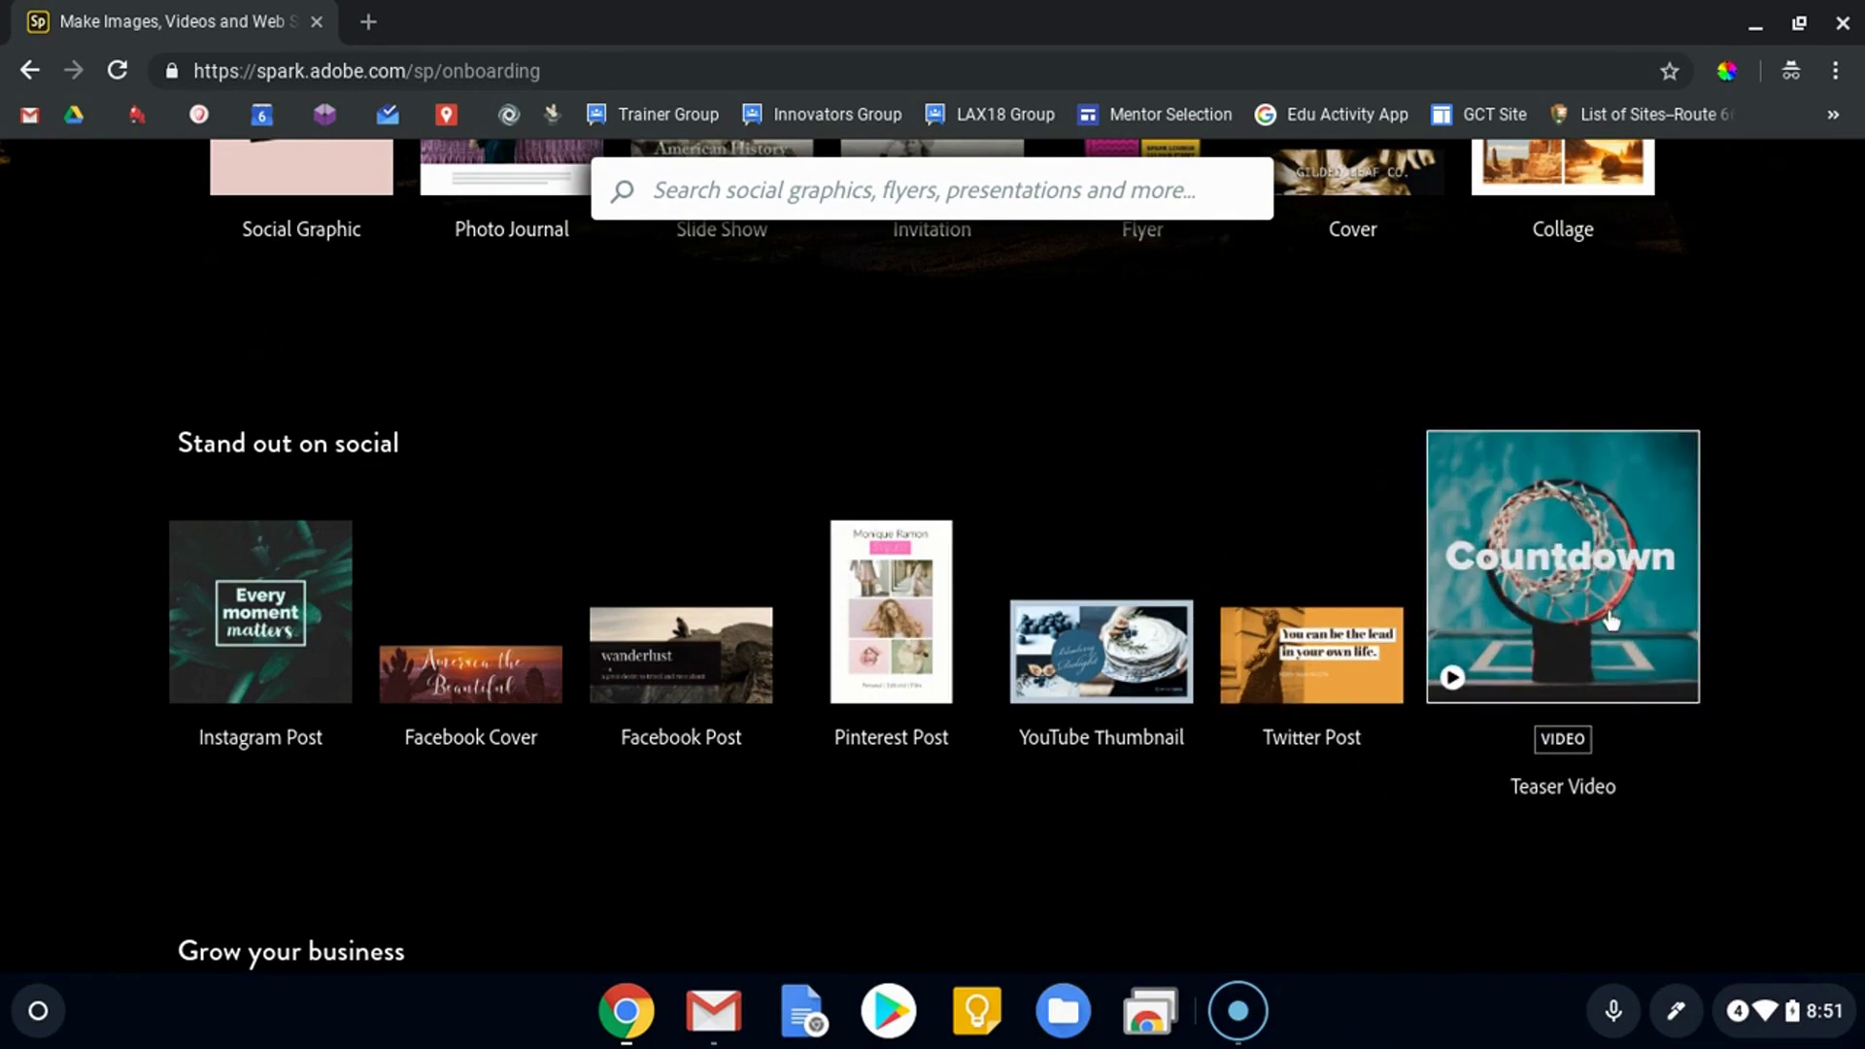
scroll(1610, 619, down, 5)
scroll(1251, 533, down, 3)
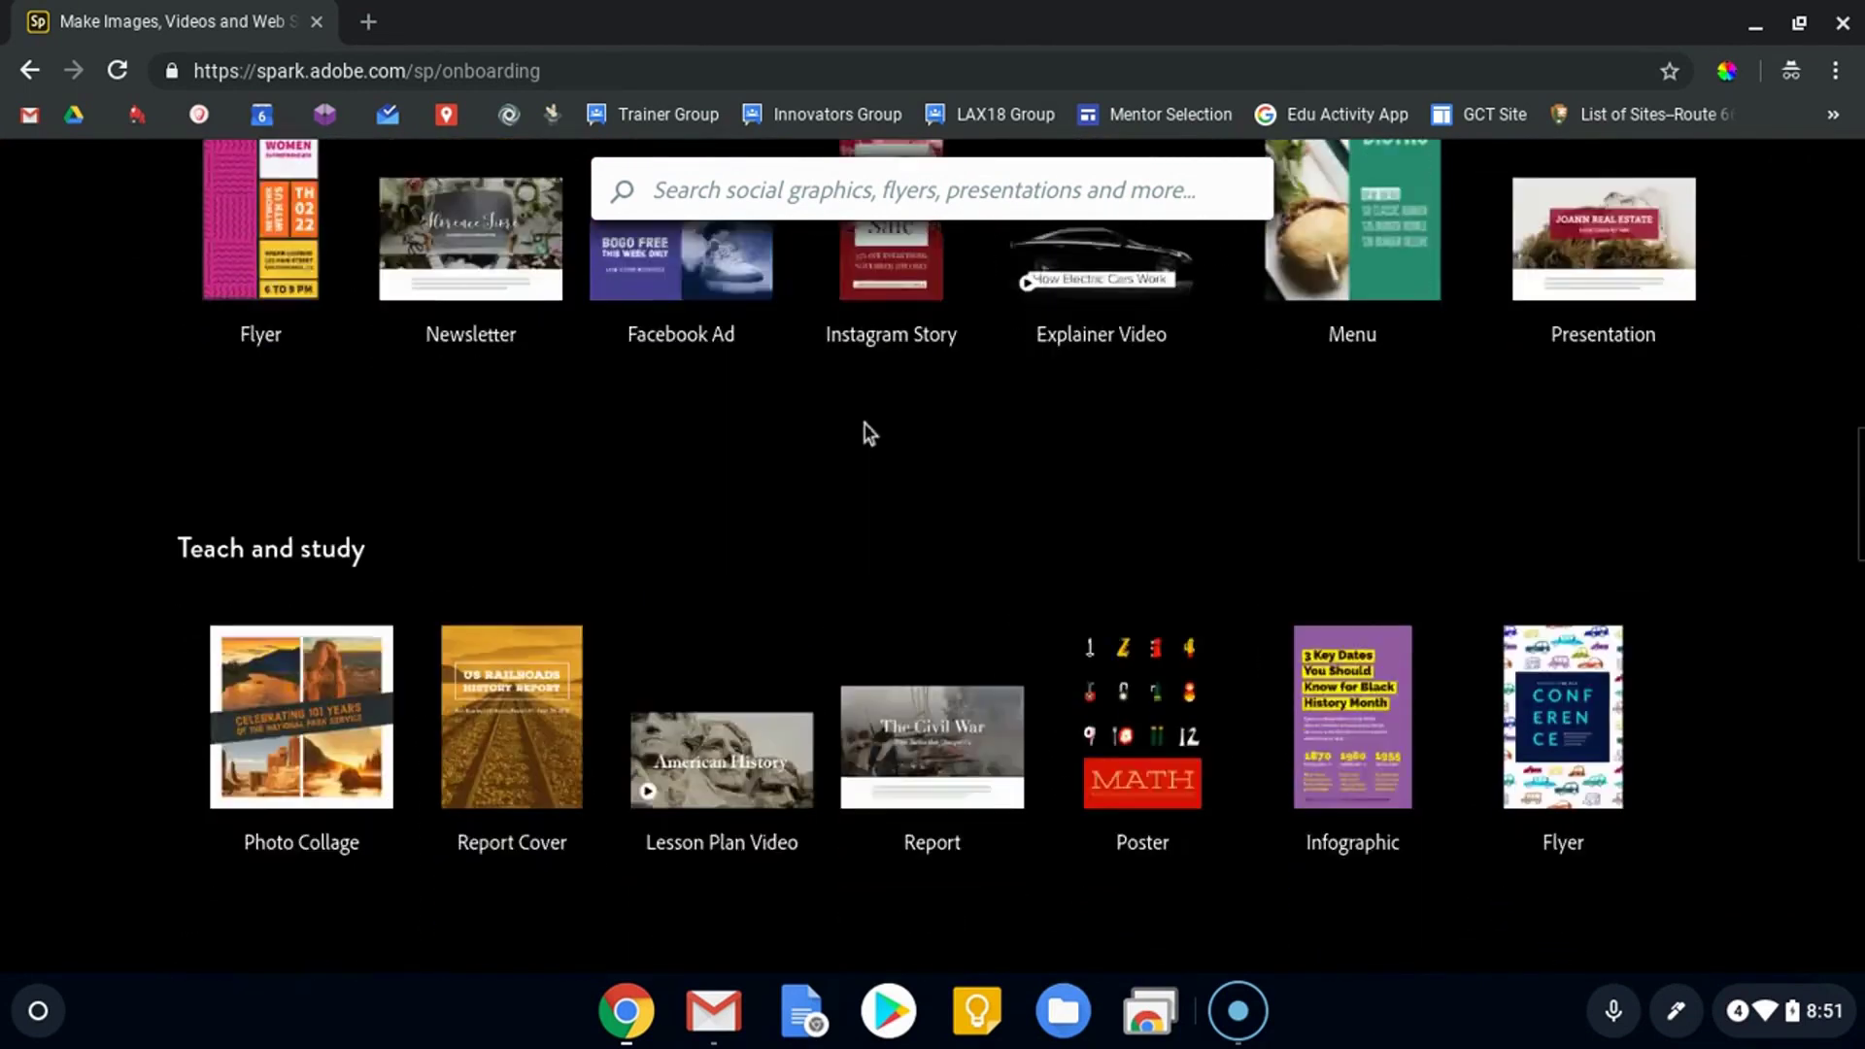
scroll(868, 432, down, 15)
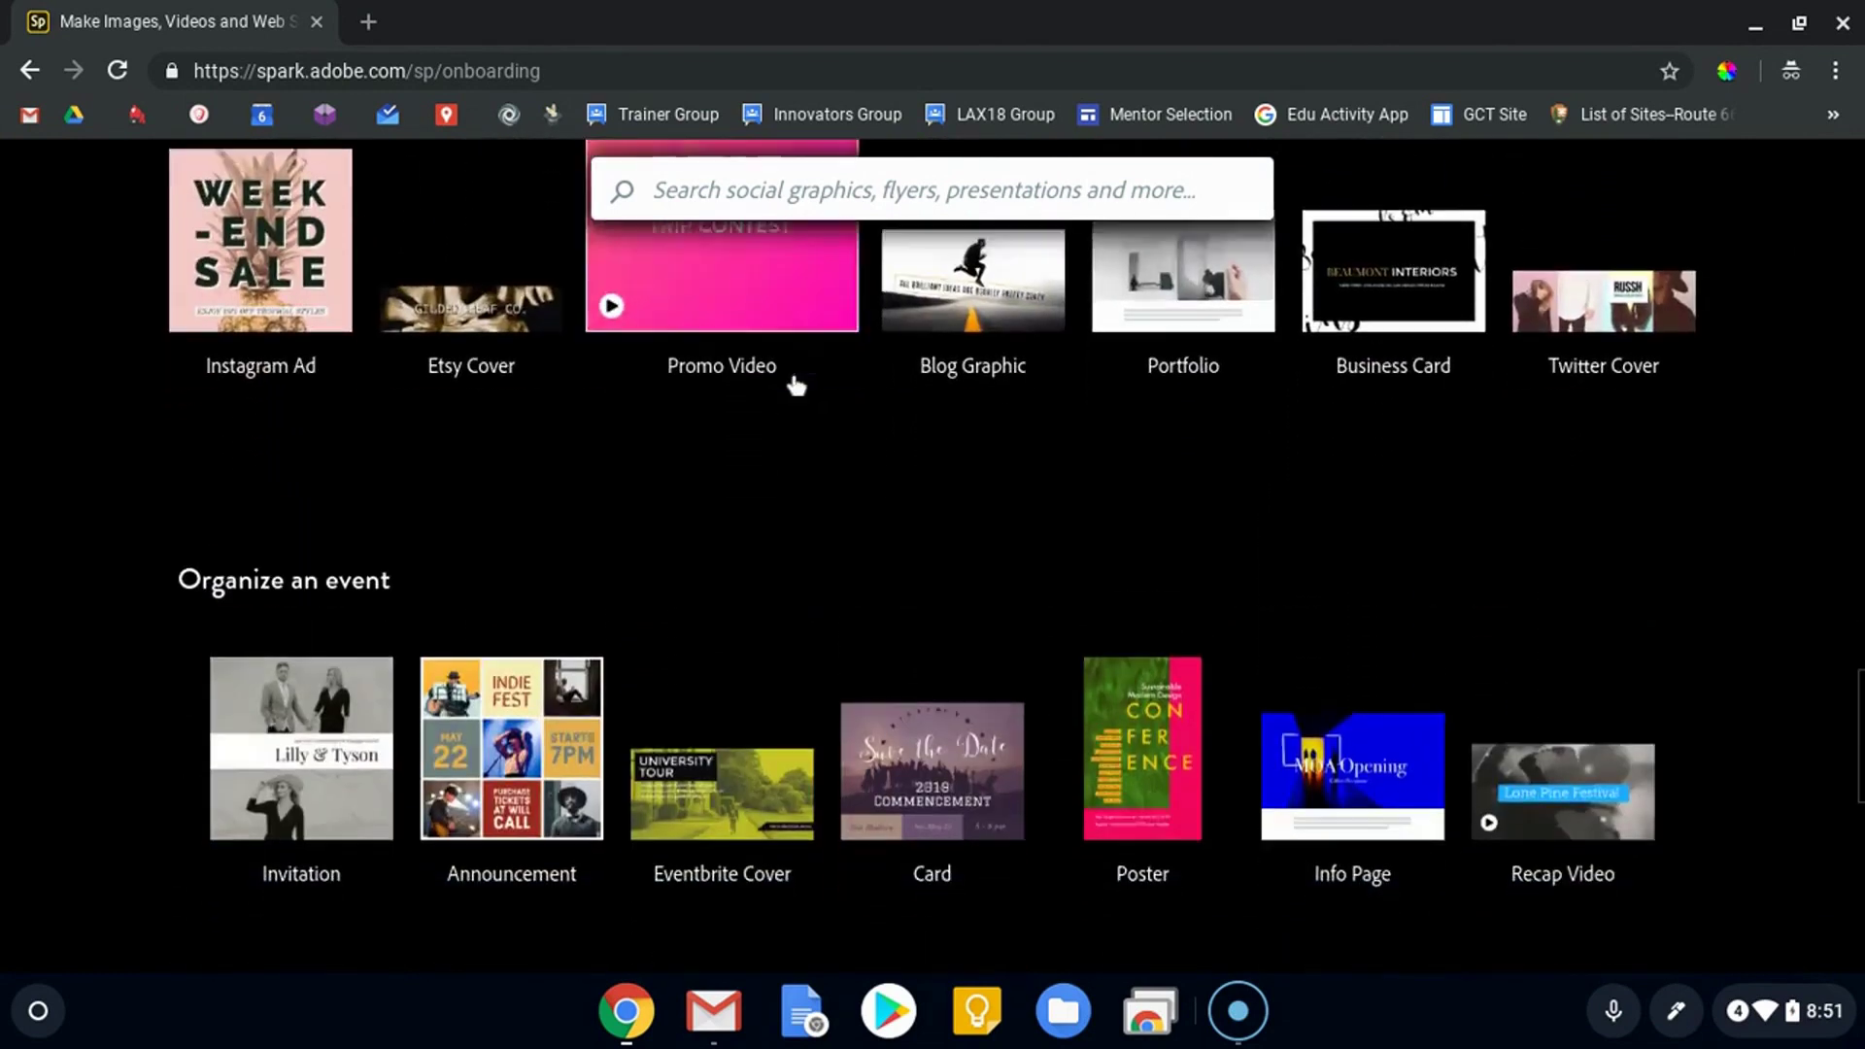
scroll(794, 385, down, 10)
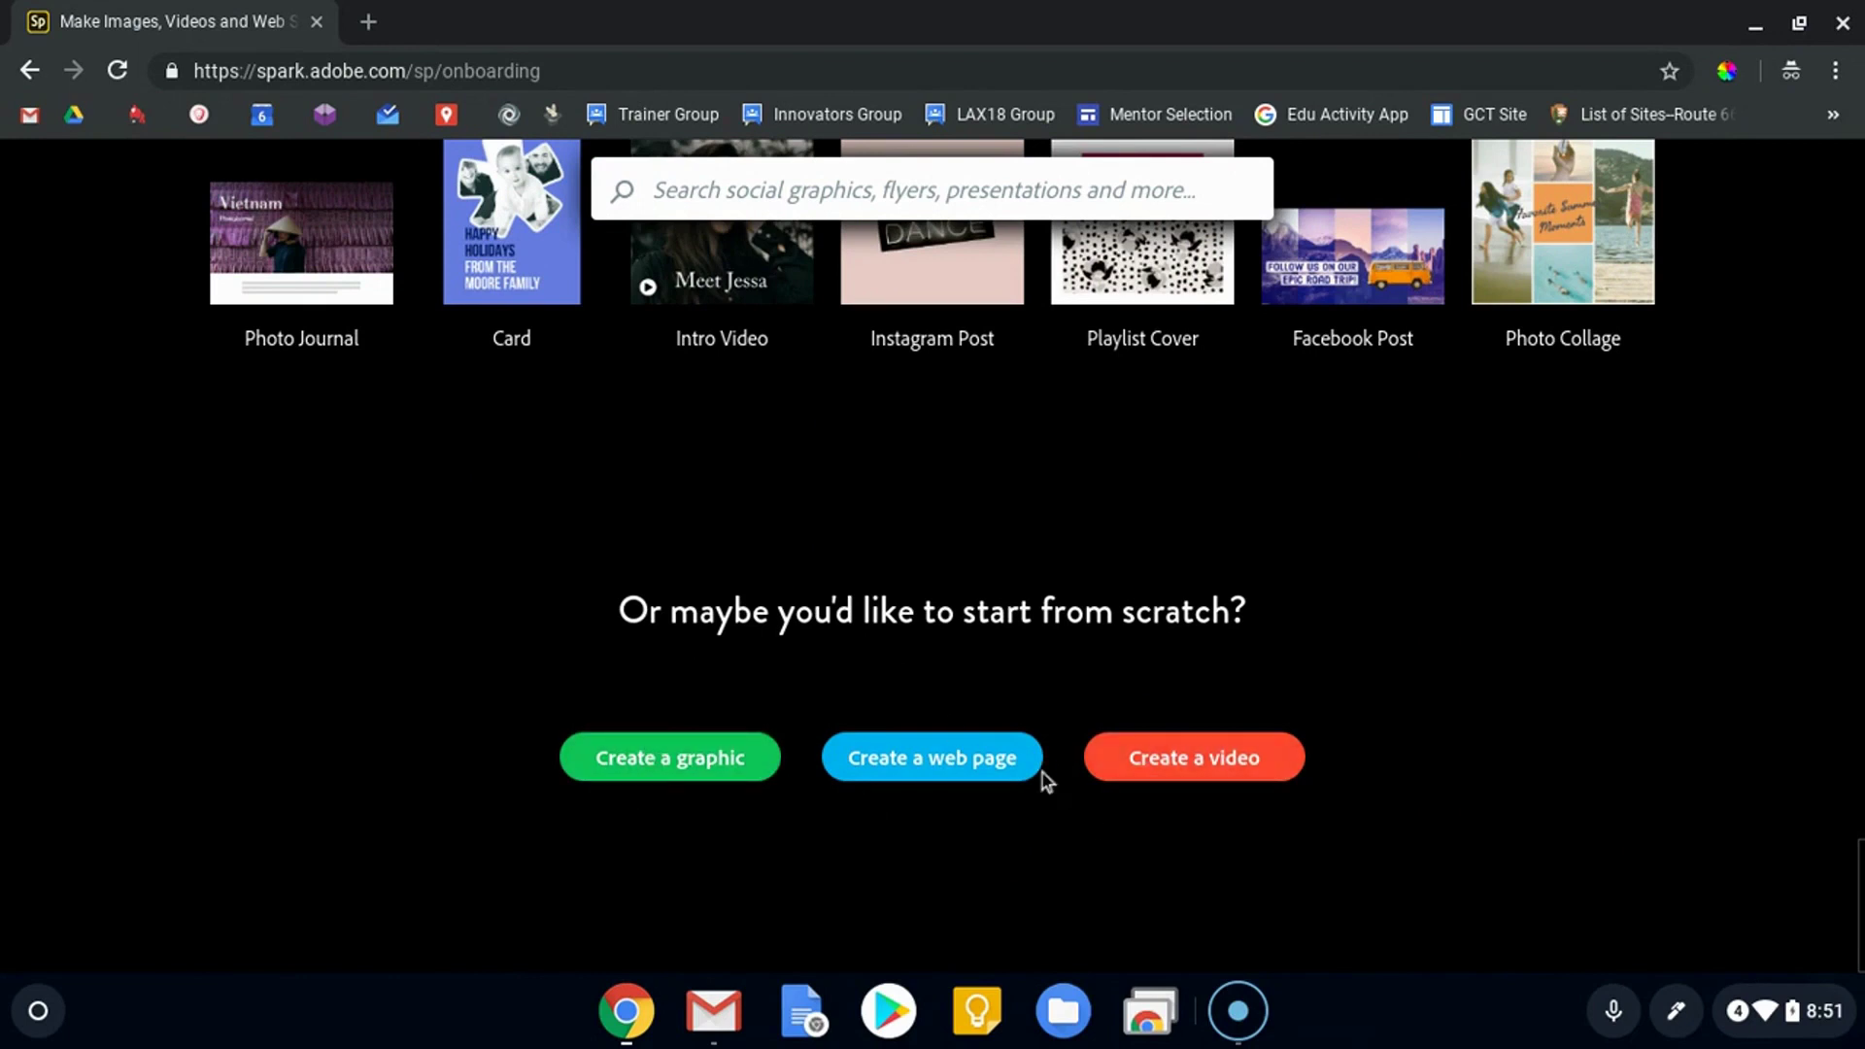
scroll(940, 682, up, 8)
scroll(1149, 699, down, 8)
Step: Leave the new-graphic page and open the Lilly & Tyson template from the Popular row
click(696, 766)
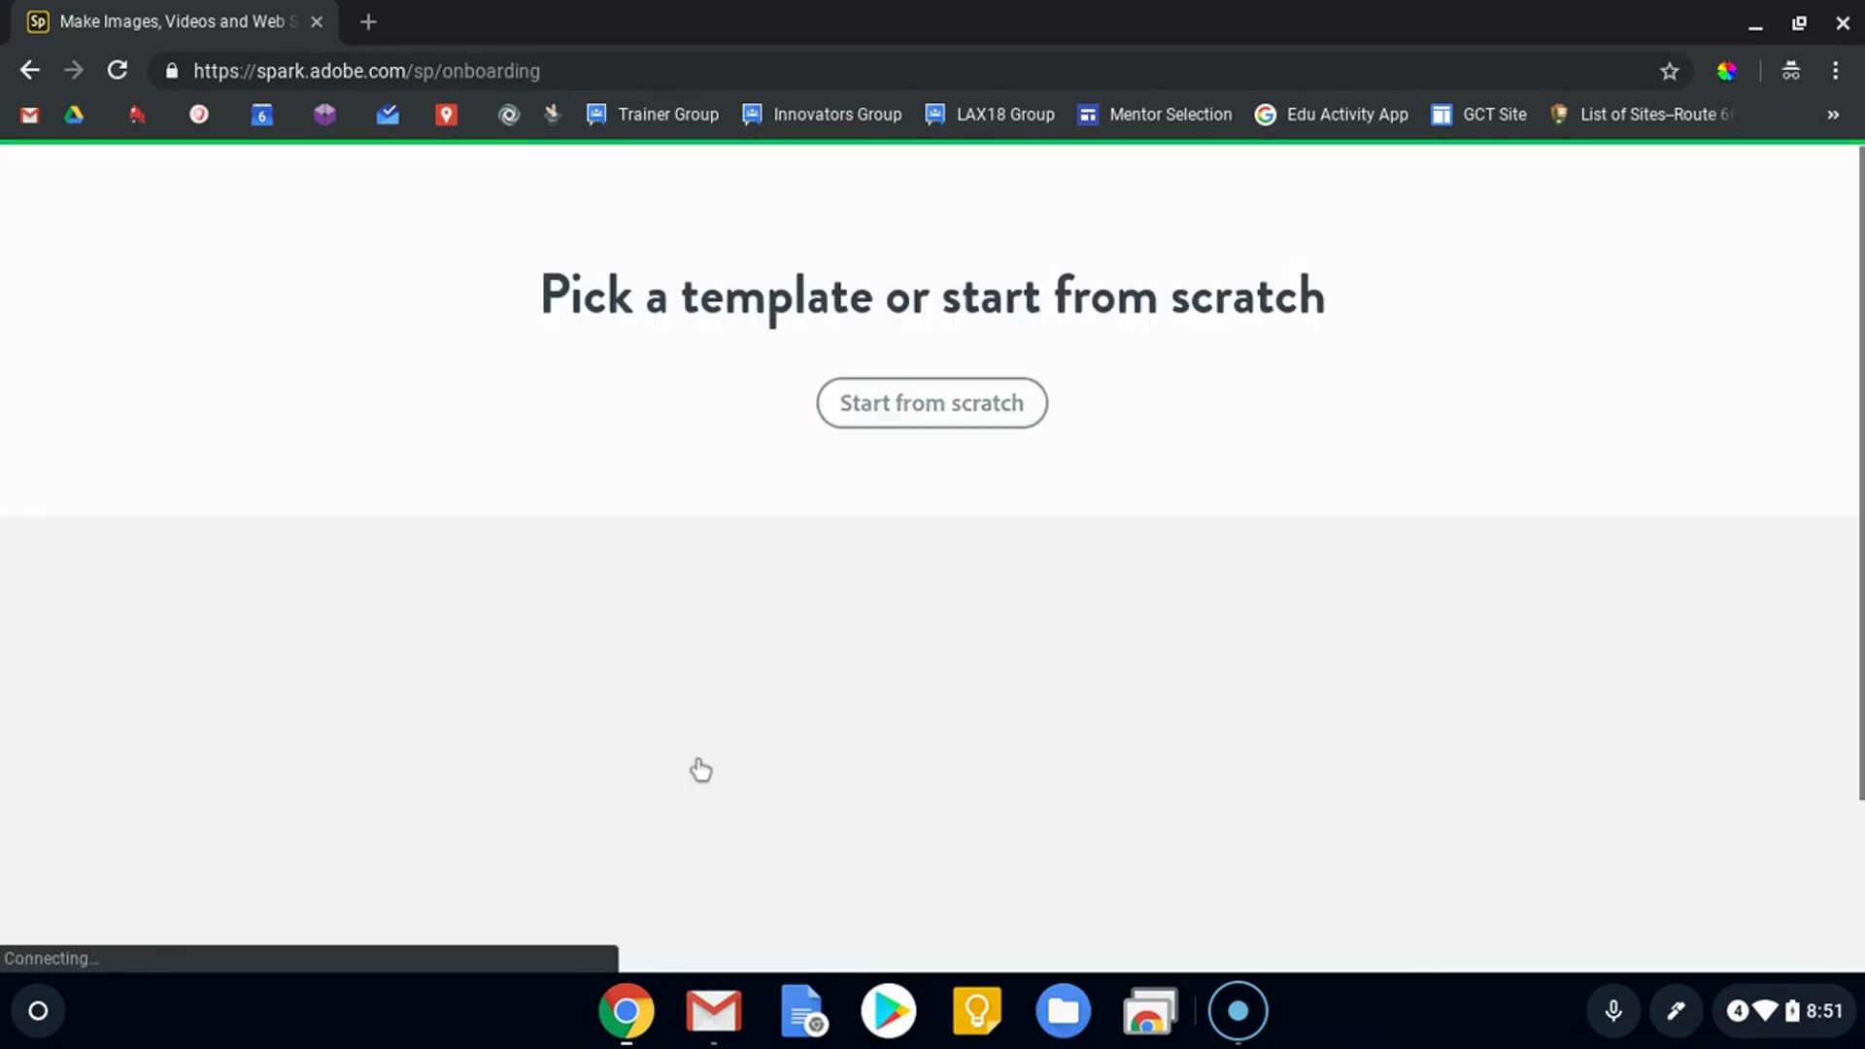
scroll(723, 691, down, 1)
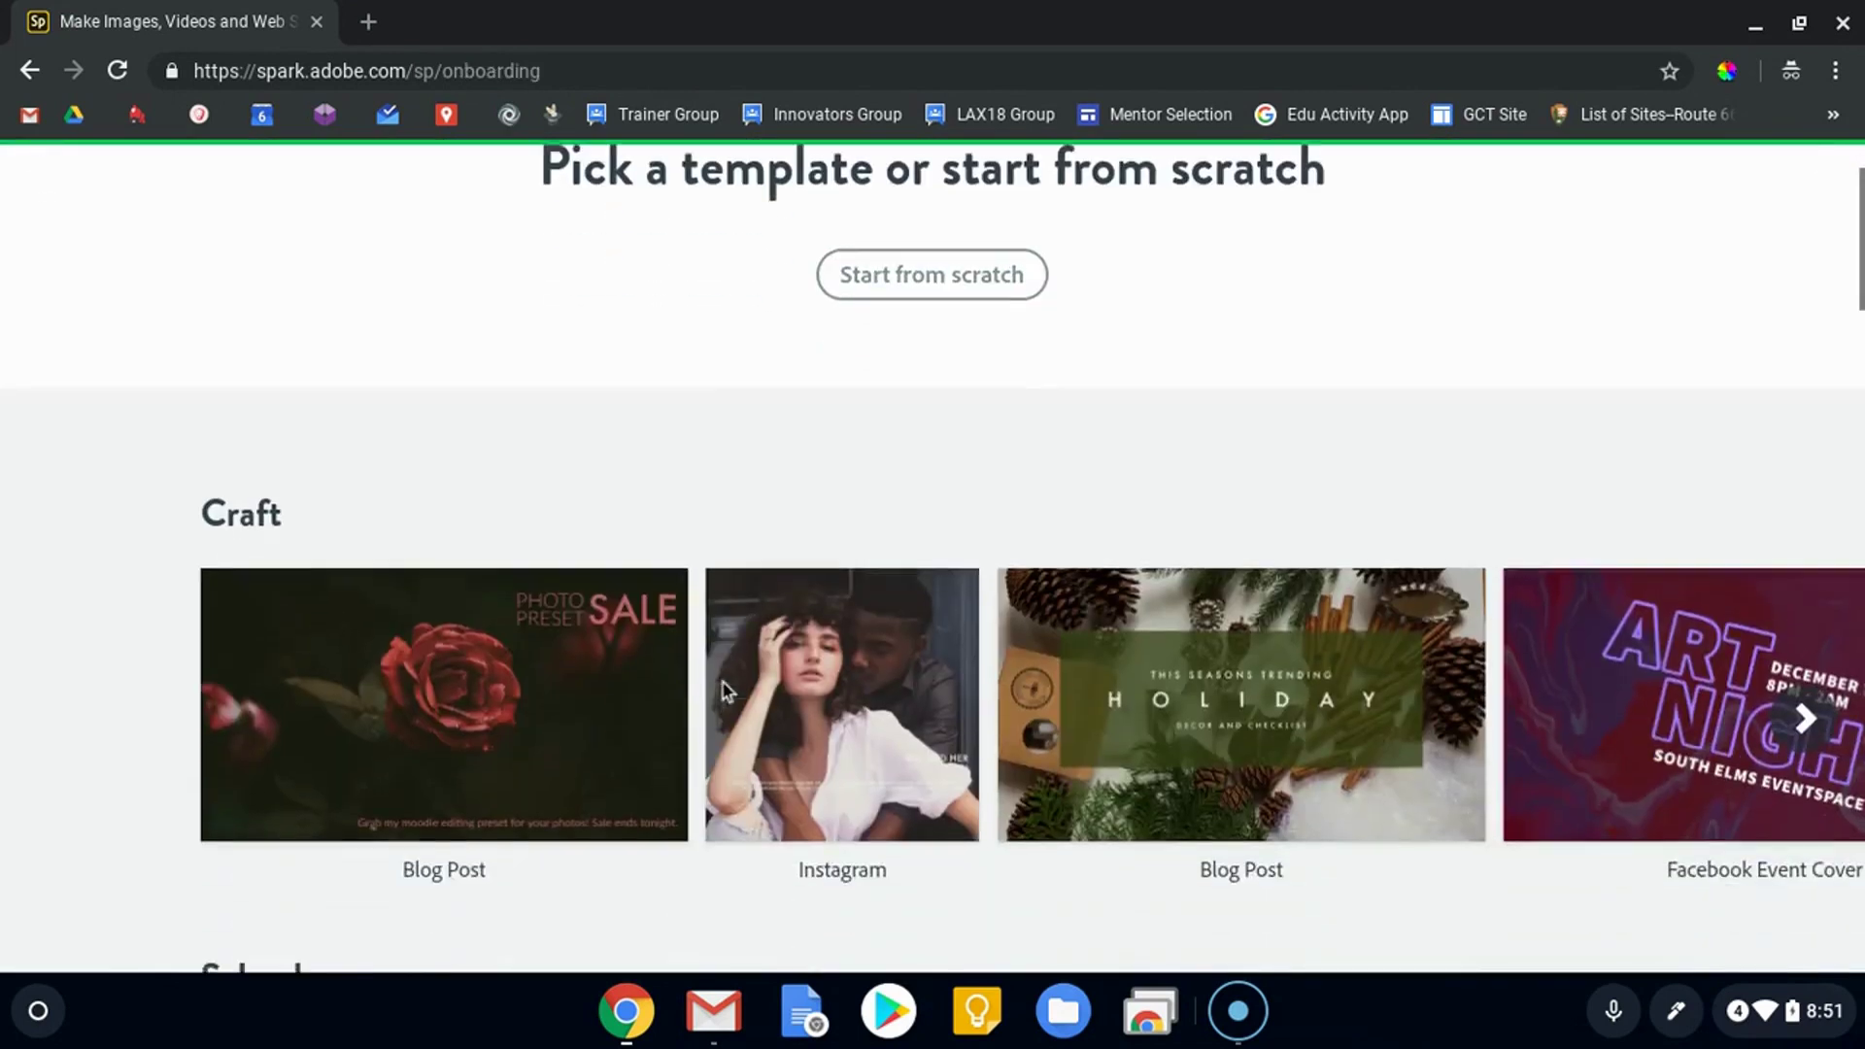
scroll(724, 692, down, 5)
scroll(1110, 557, up, 6)
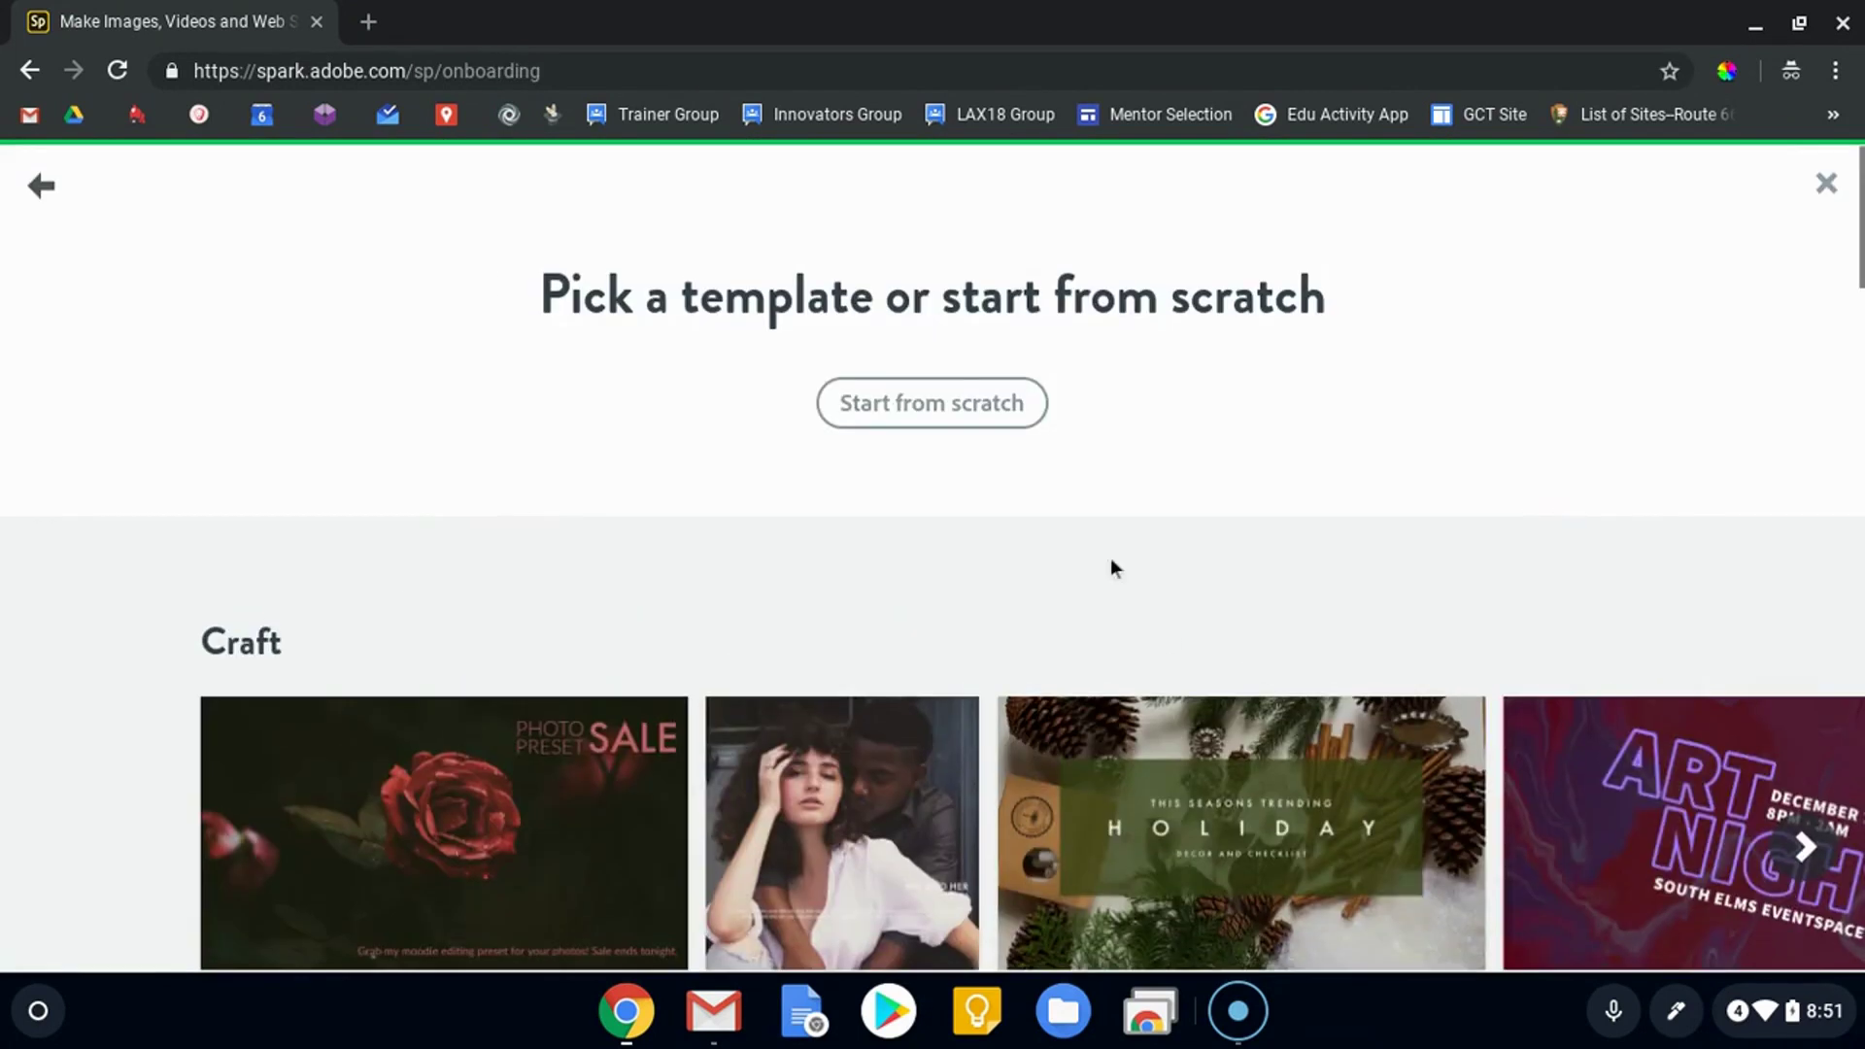
click(42, 186)
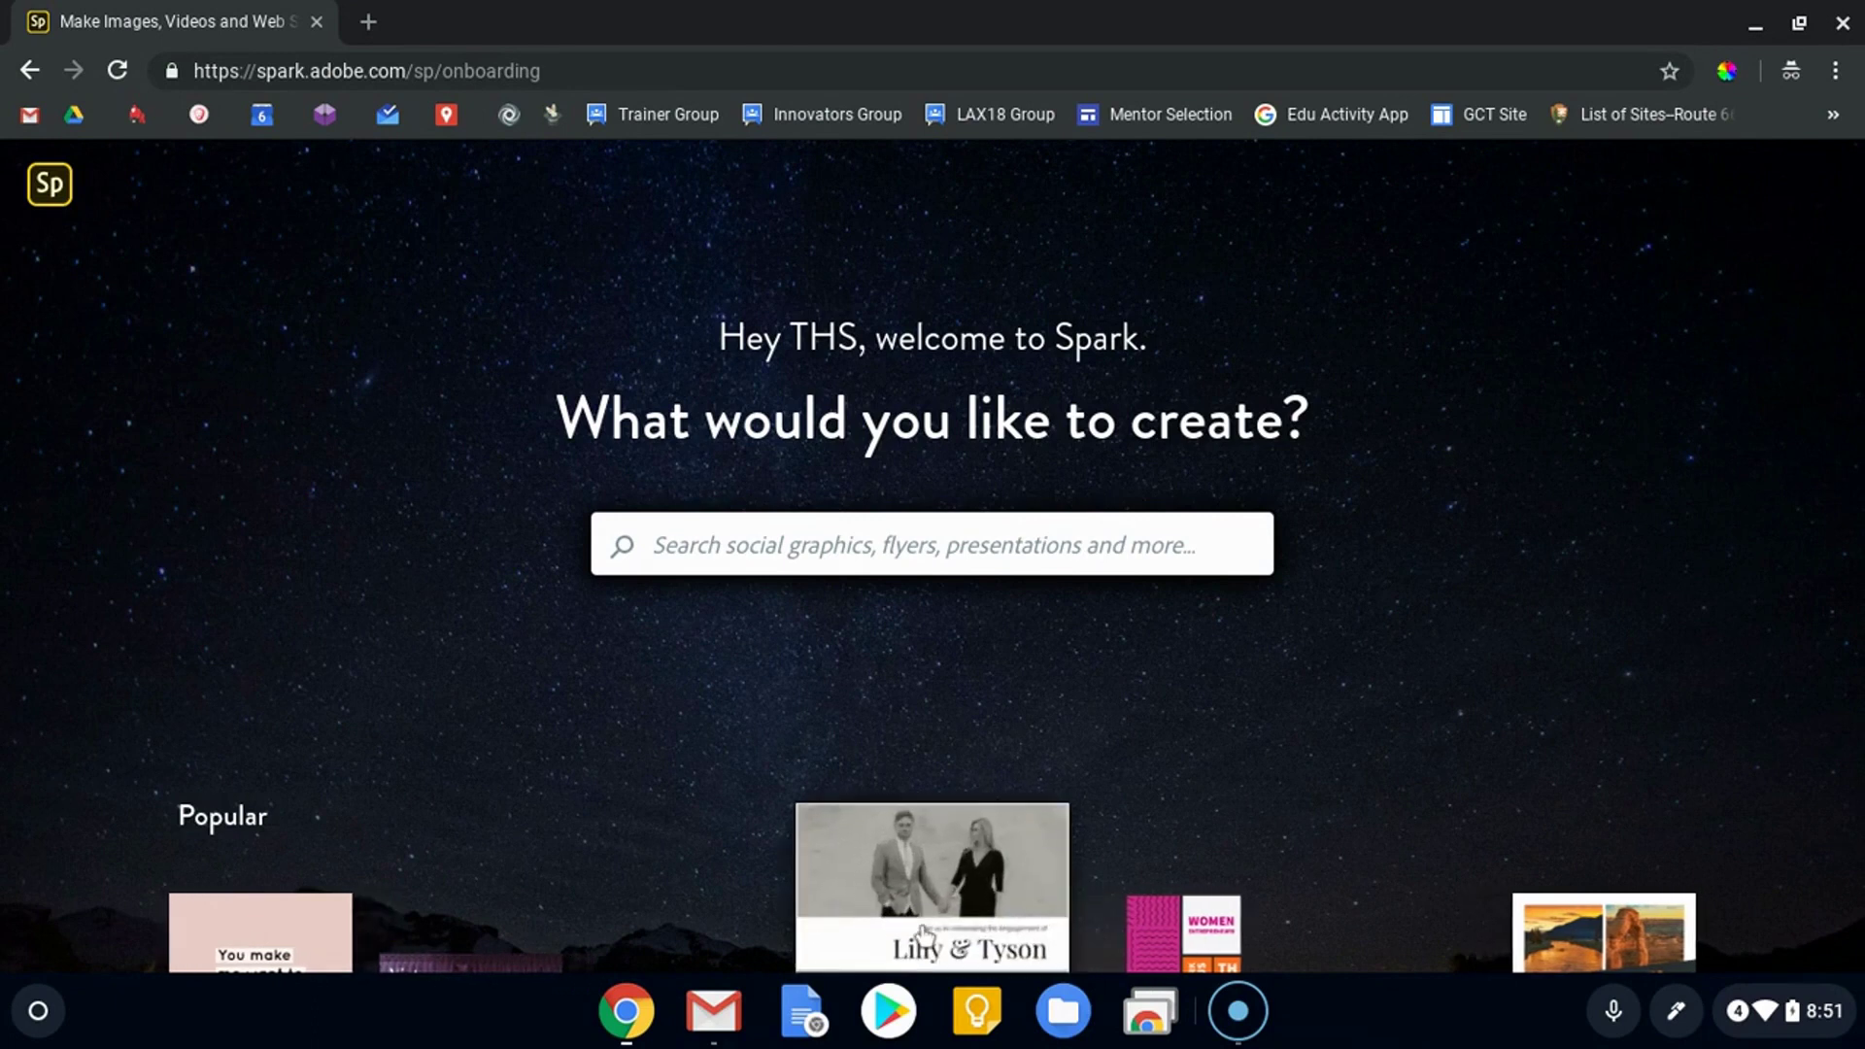
click(923, 874)
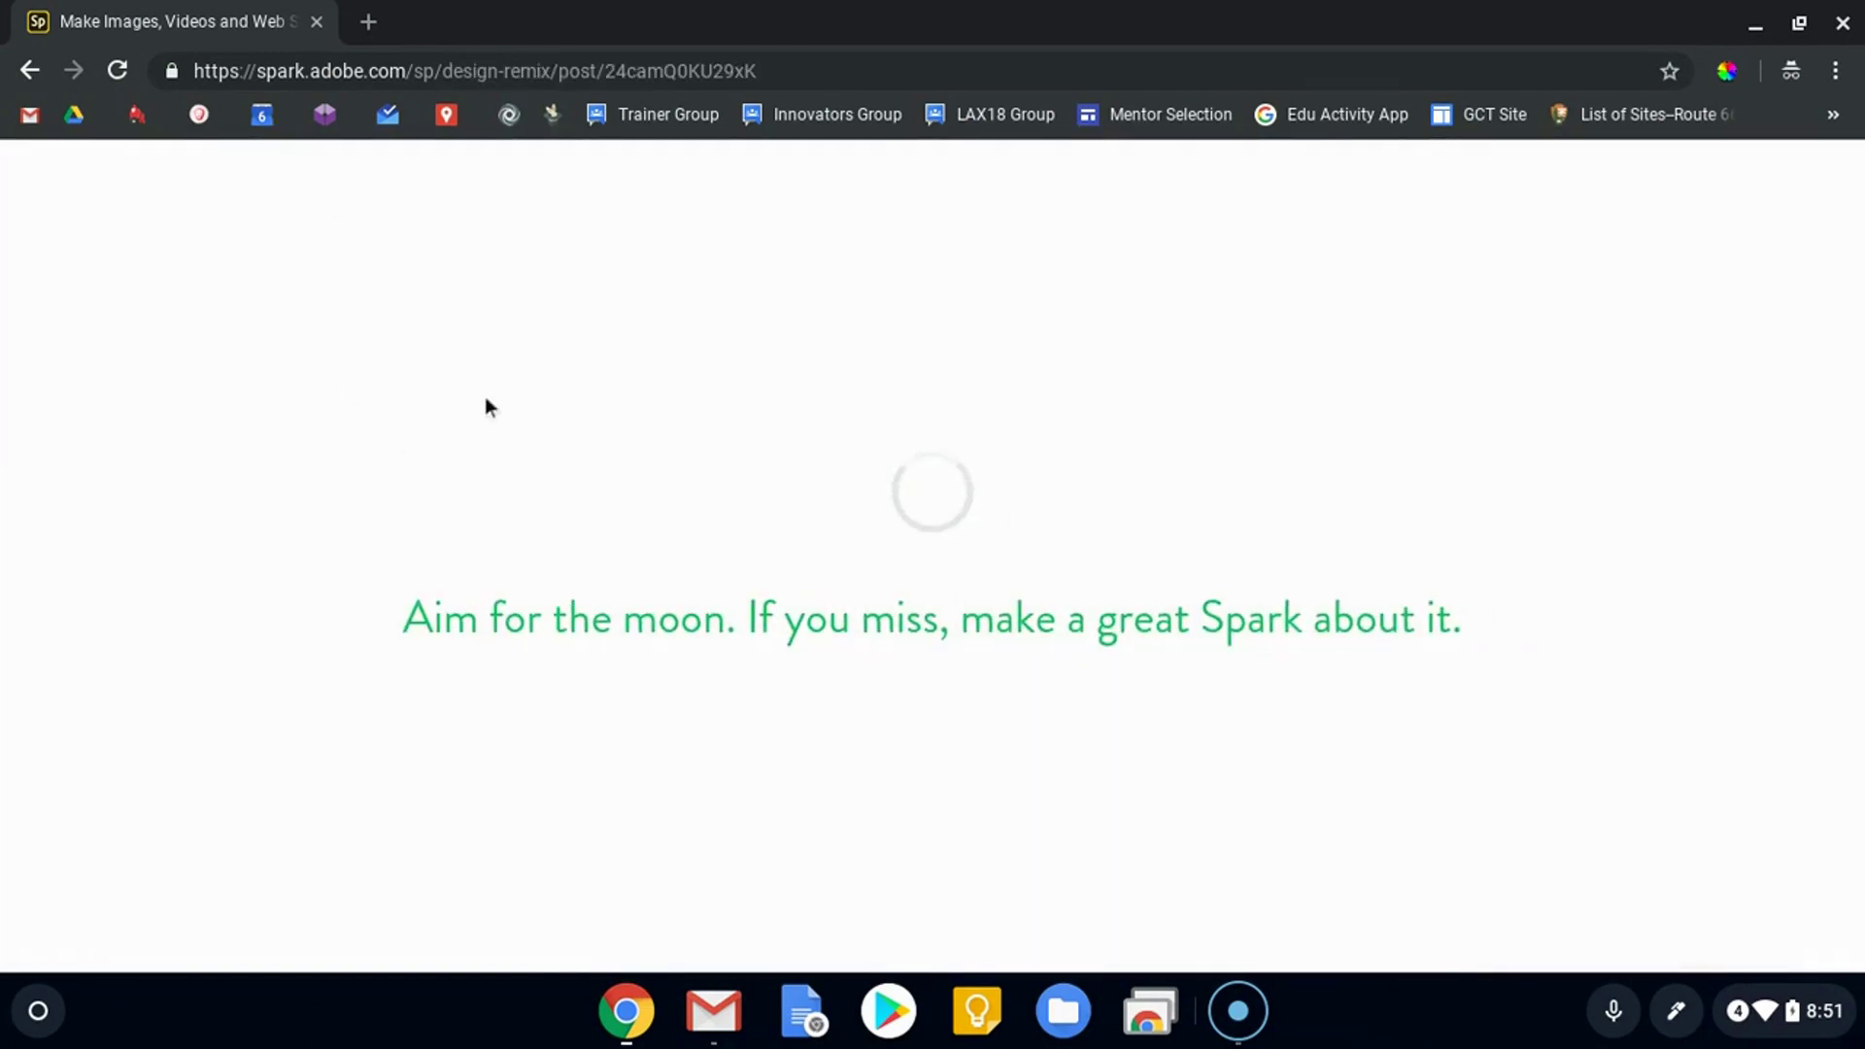